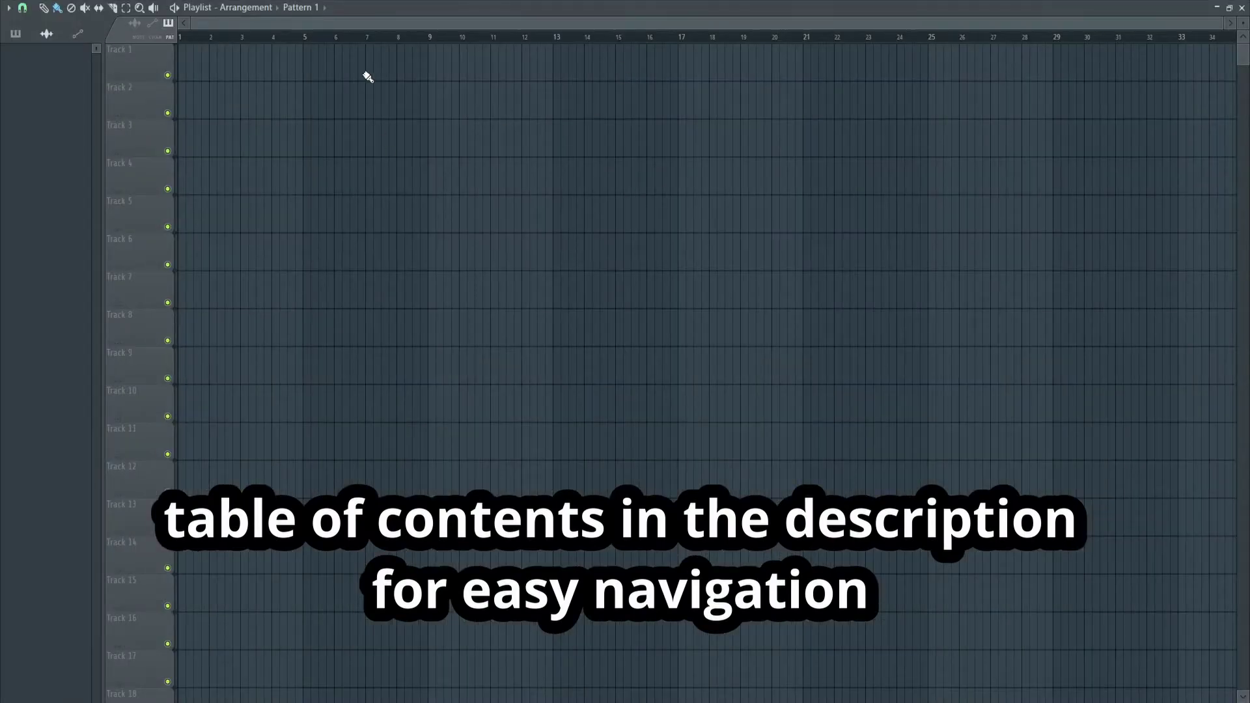
Step: Place the 69 Drums Mix B sample on Track 1 of the playlist, starting at bar 1
double_click(406, 7)
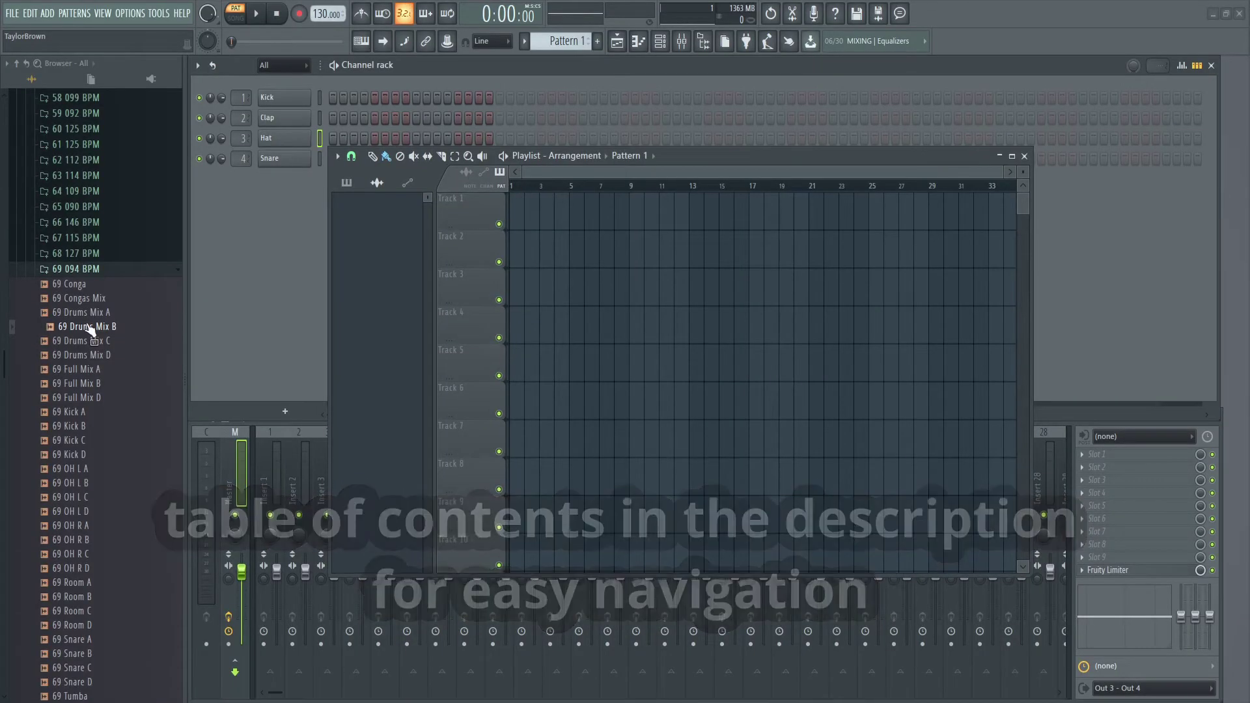
mouse_move(88, 332)
left_mouse_down()
mouse_move(478, 252)
mouse_move(529, 208)
mouse_move(515, 210)
left_mouse_up()
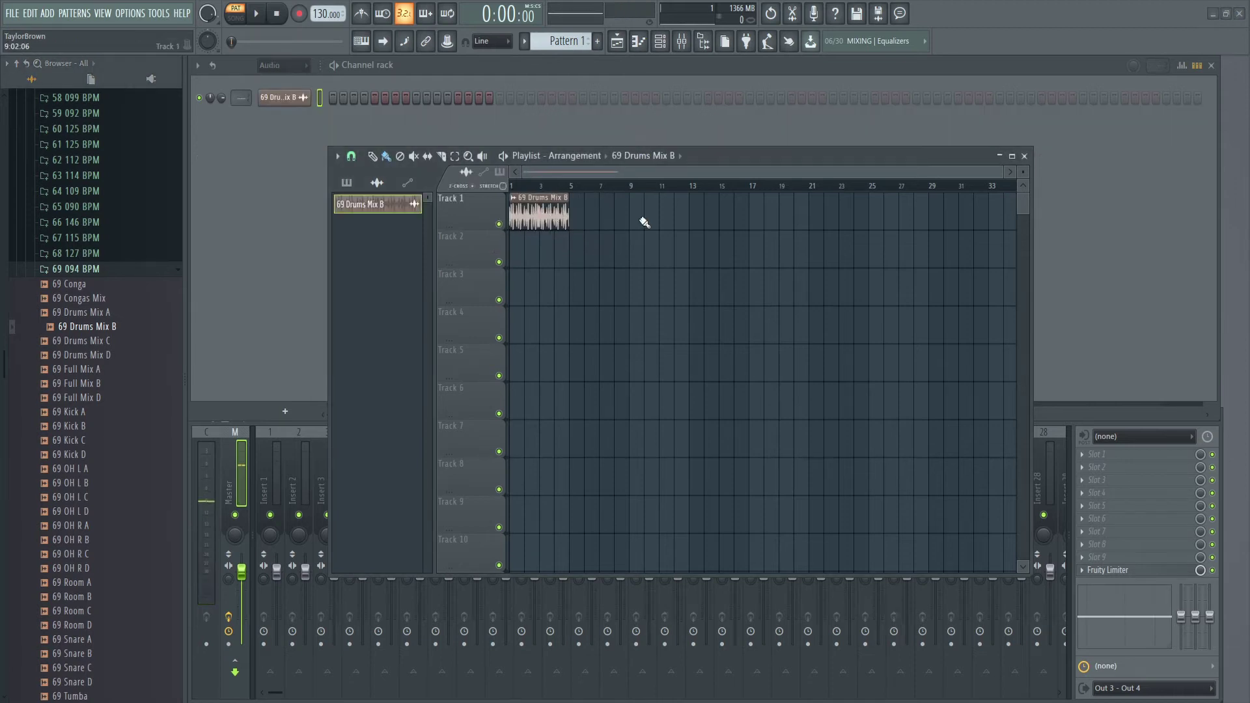
Step: Set the project tempo to 90 BPM and restretch all channels to match
right_click(329, 15)
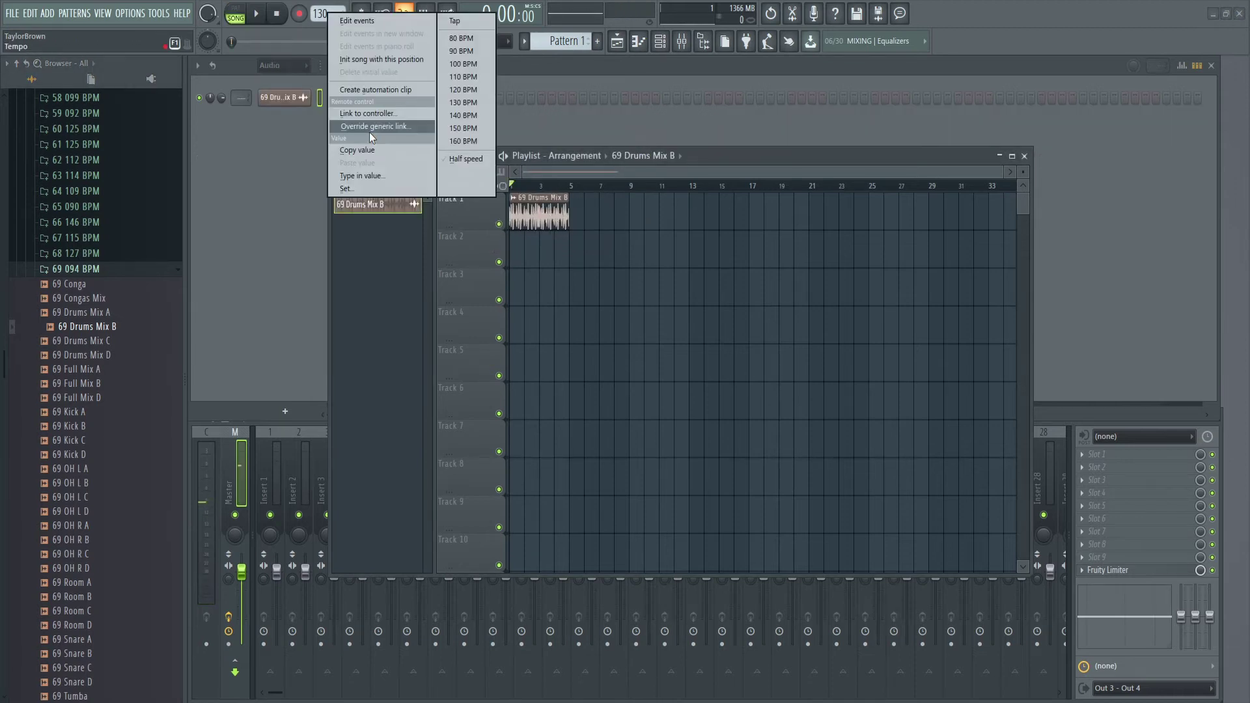
left_click(373, 172)
type("90")
key("Return")
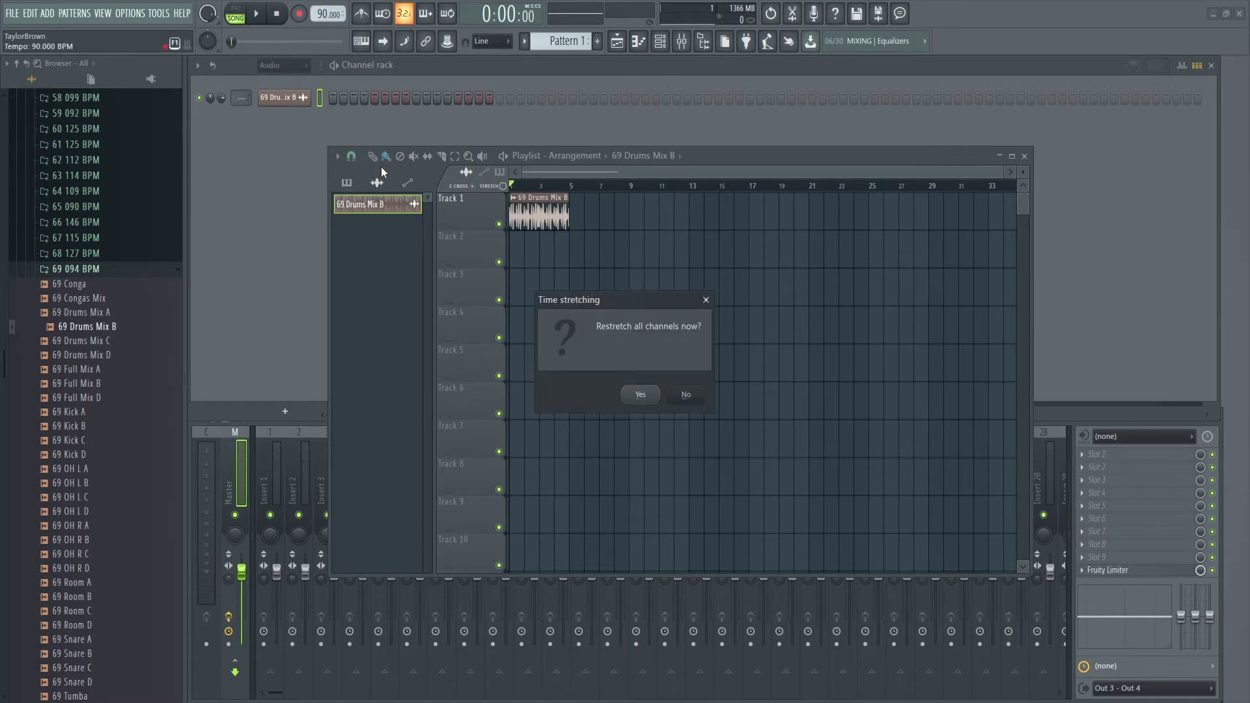
left_click(638, 395)
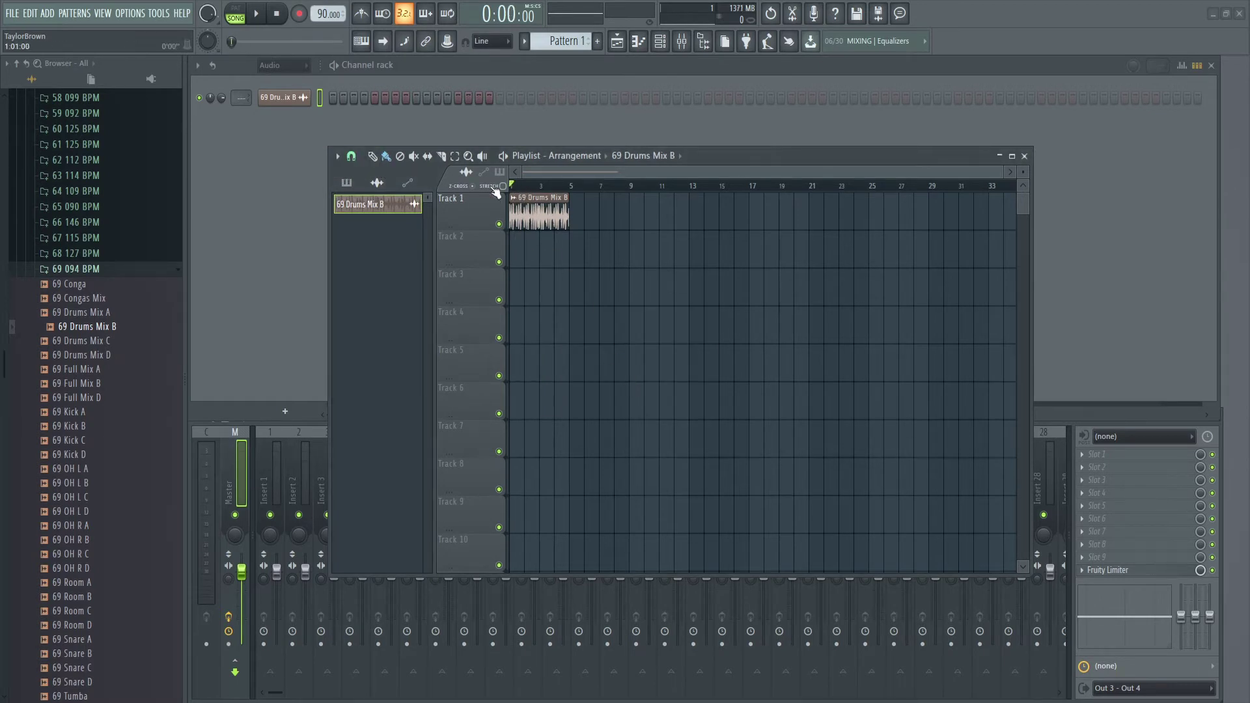
Step: Preview the drum loop and close the playlist
key("space")
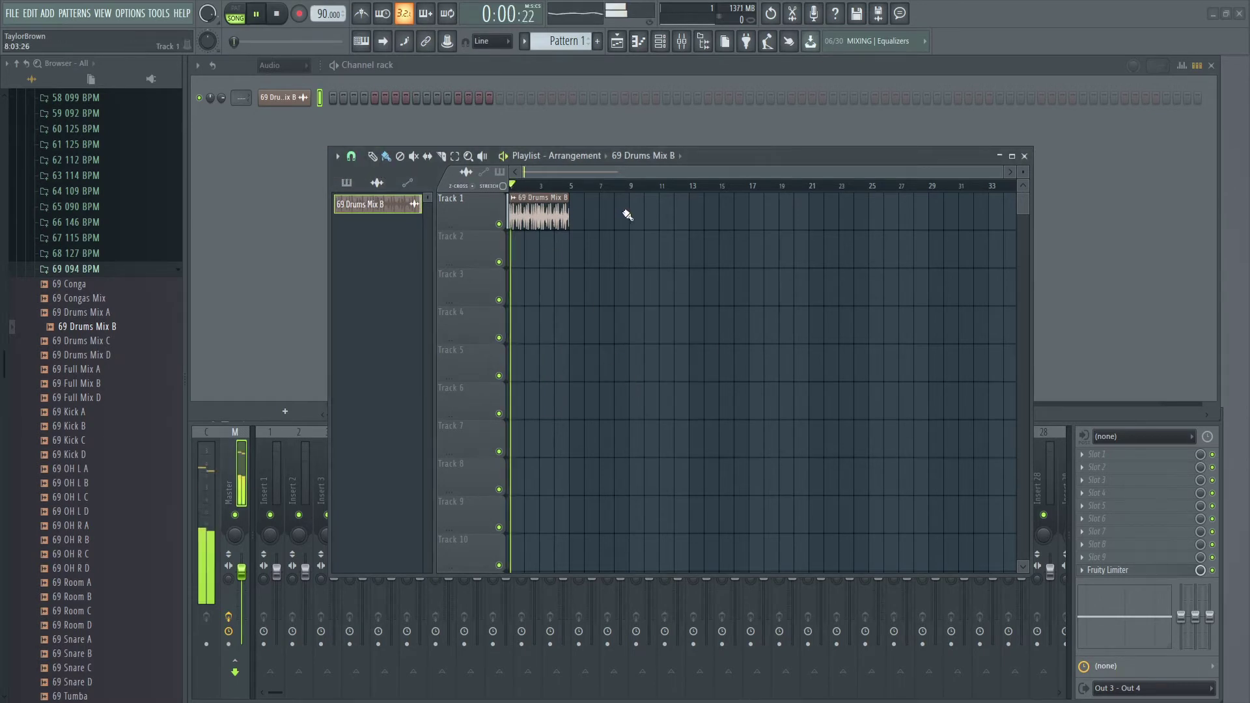
left_click(1024, 157)
key("space")
Step: Route the 69 Drums Mix B channel to mixer track Insert 1
scroll(243, 98, "up", 1)
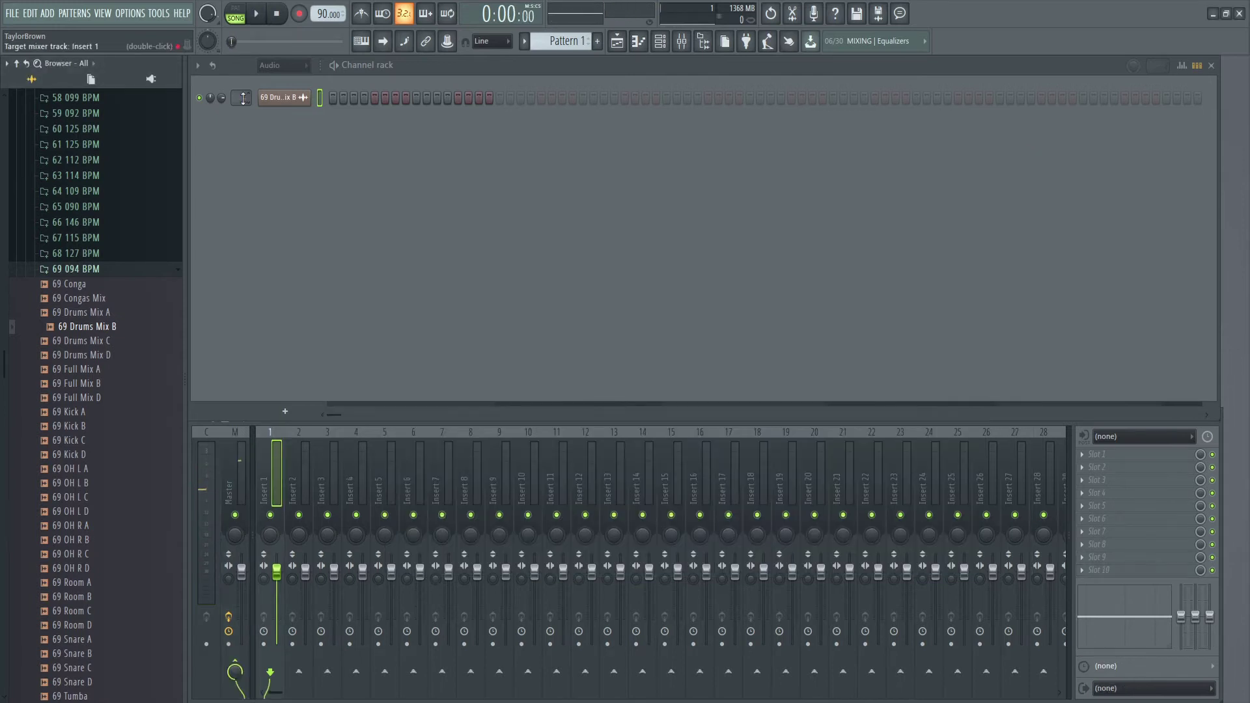
right_click(272, 482)
mouse_move(328, 466)
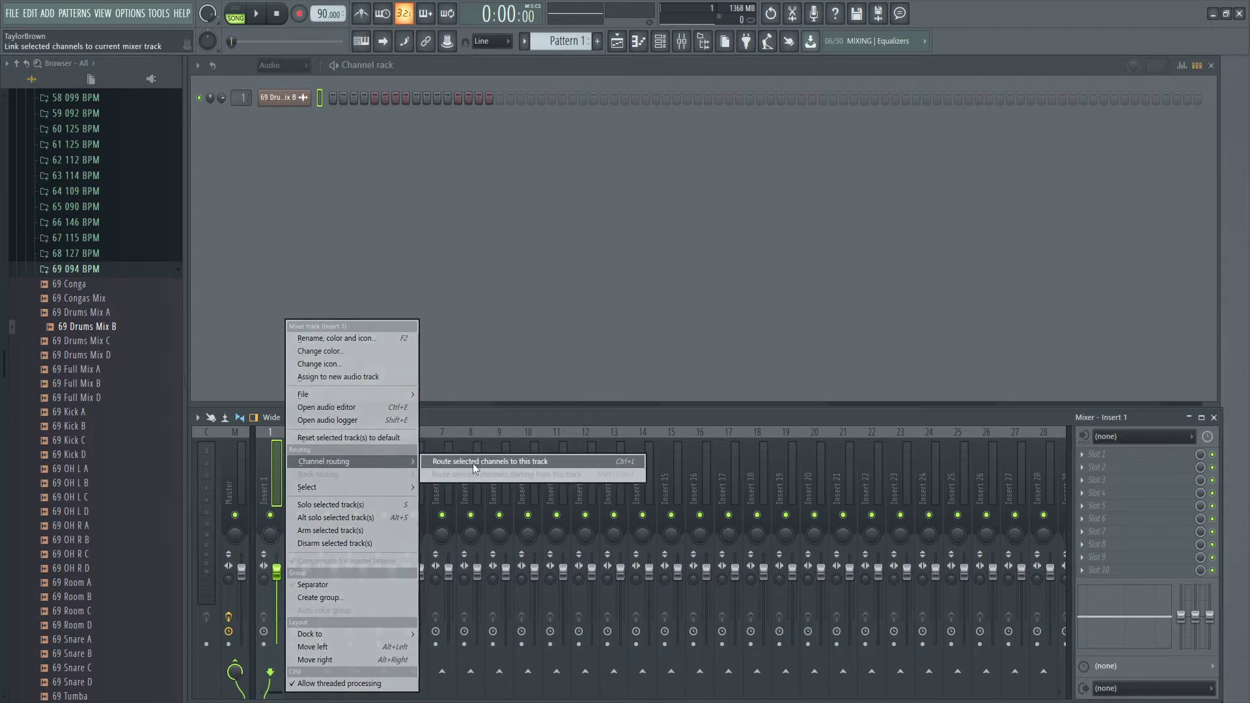
left_click(473, 463)
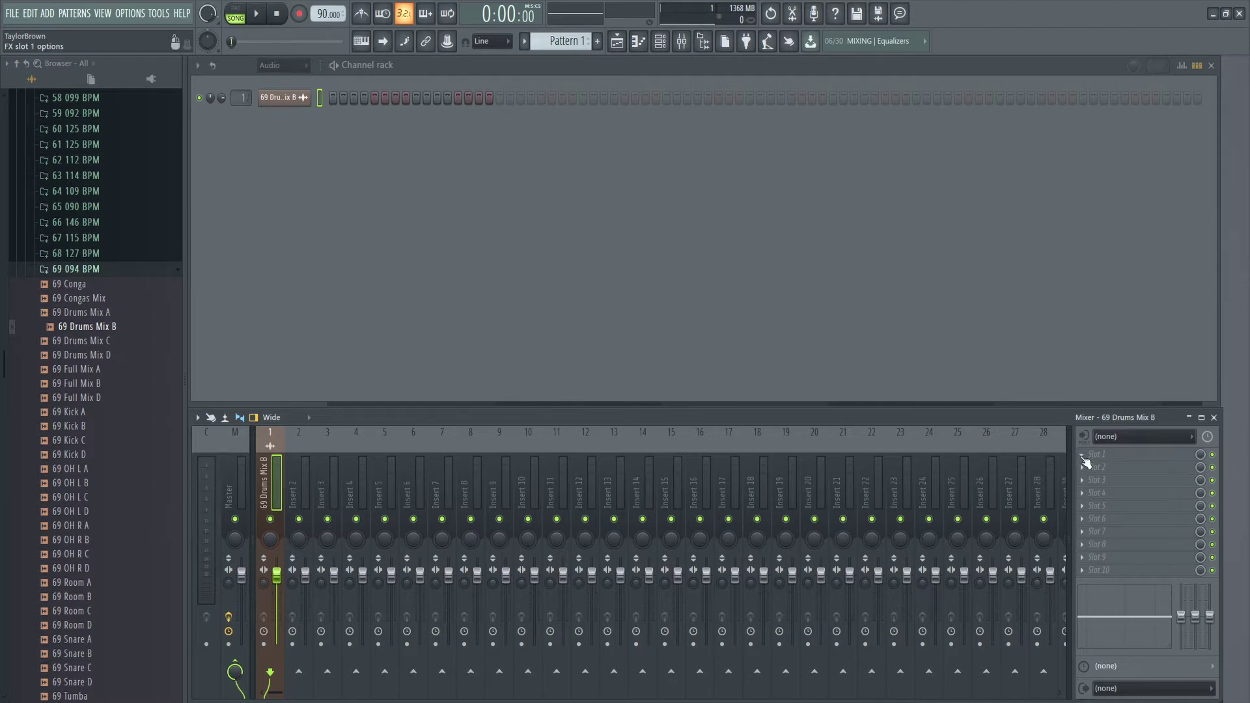
Step: Load Fruity Send into effect slot 1 of the drums mixer track and check its available send targets
left_click(1083, 456)
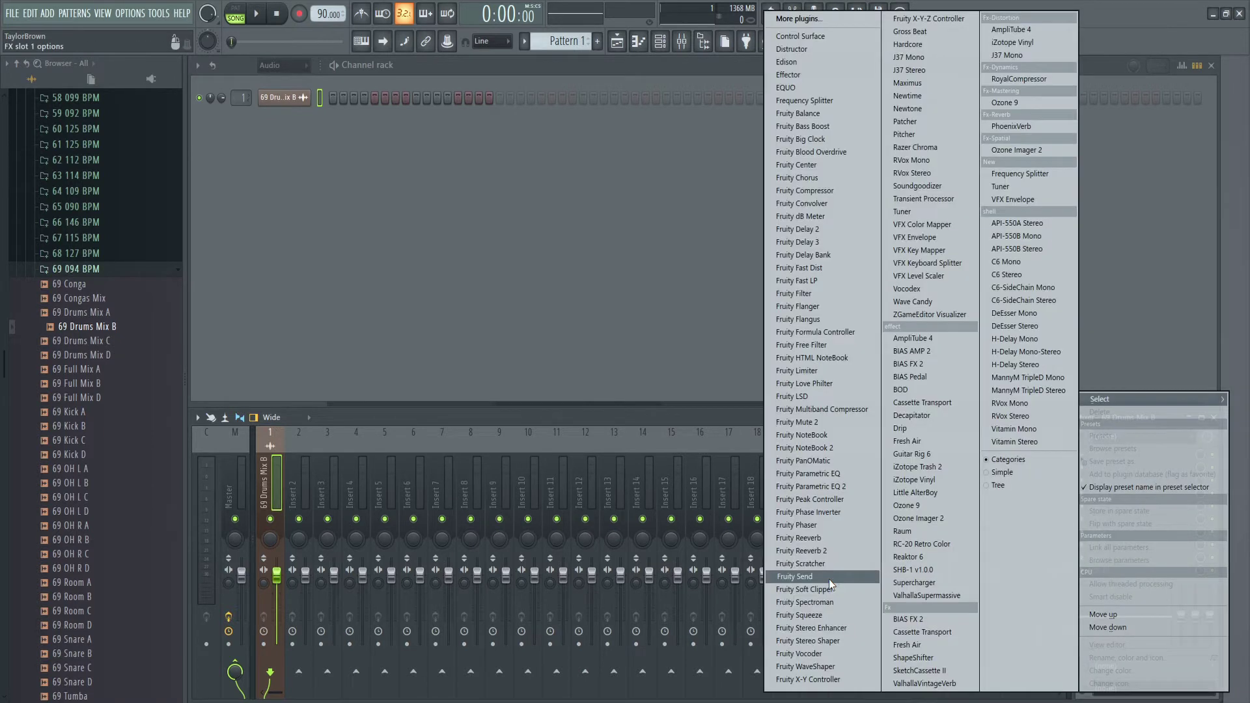
left_click(829, 578)
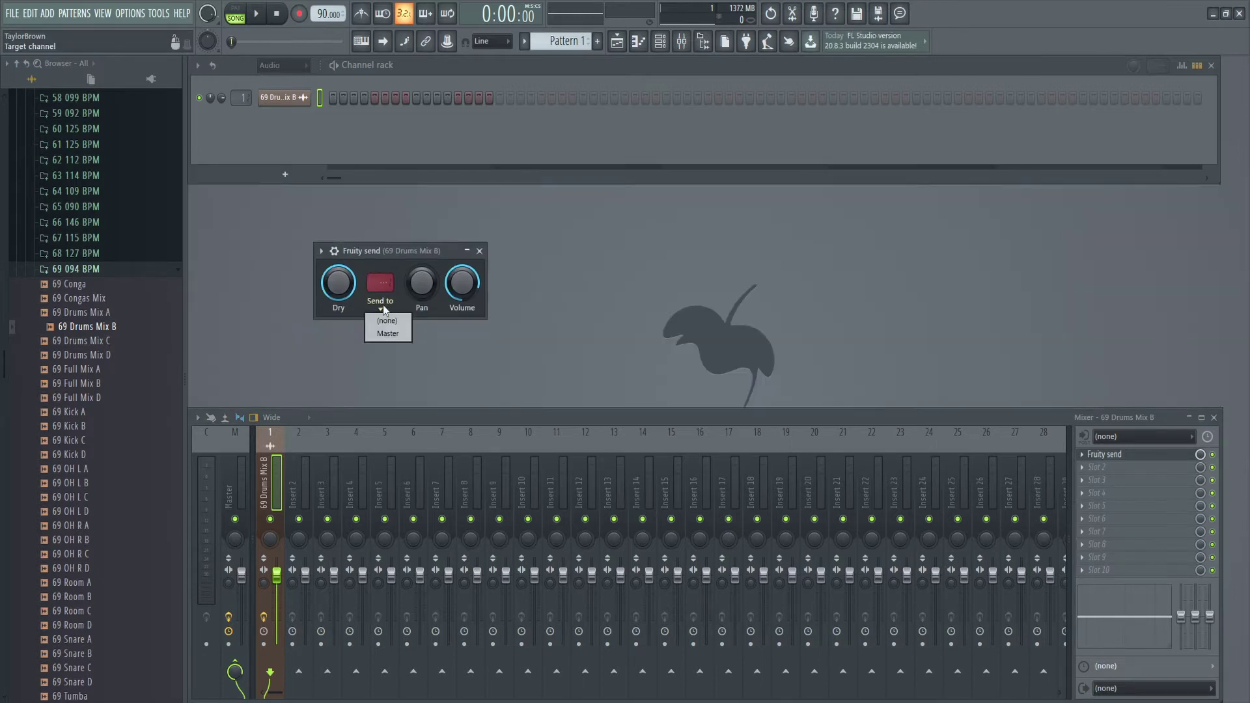
left_click(400, 255)
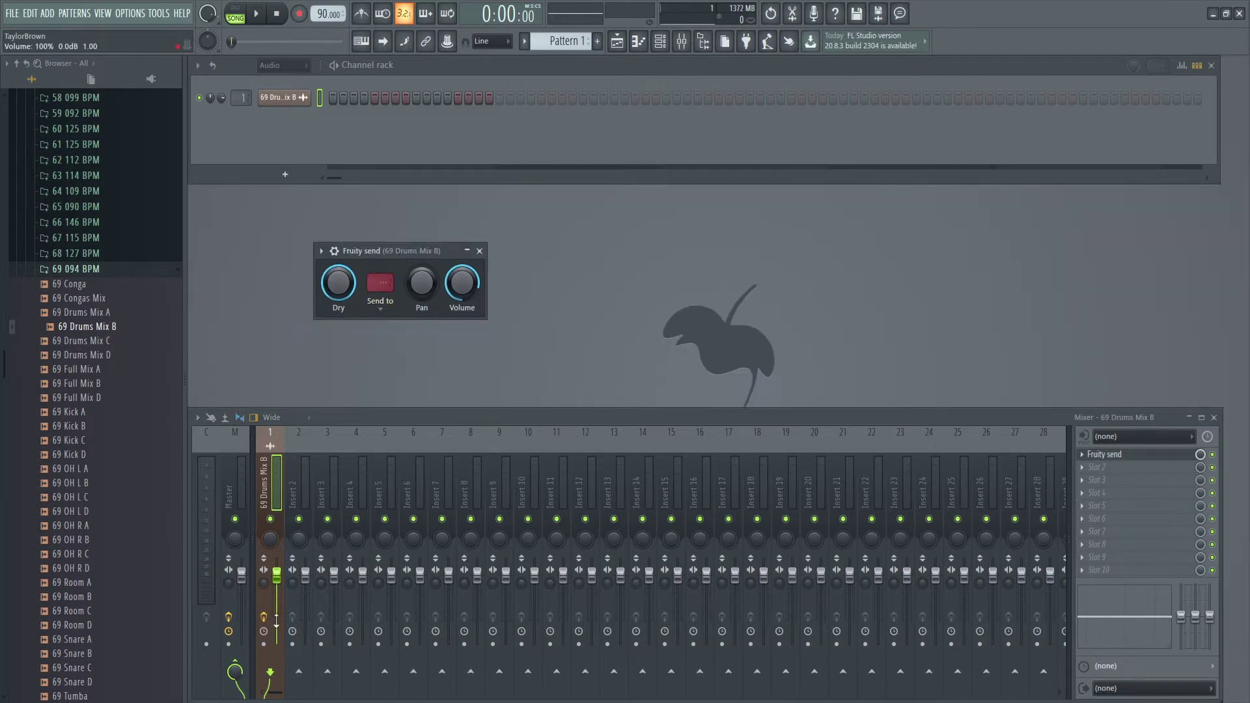
Step: Enable a send from the drums mixer track to Insert 2 and rename Insert 2 as Reverb
left_click(299, 674)
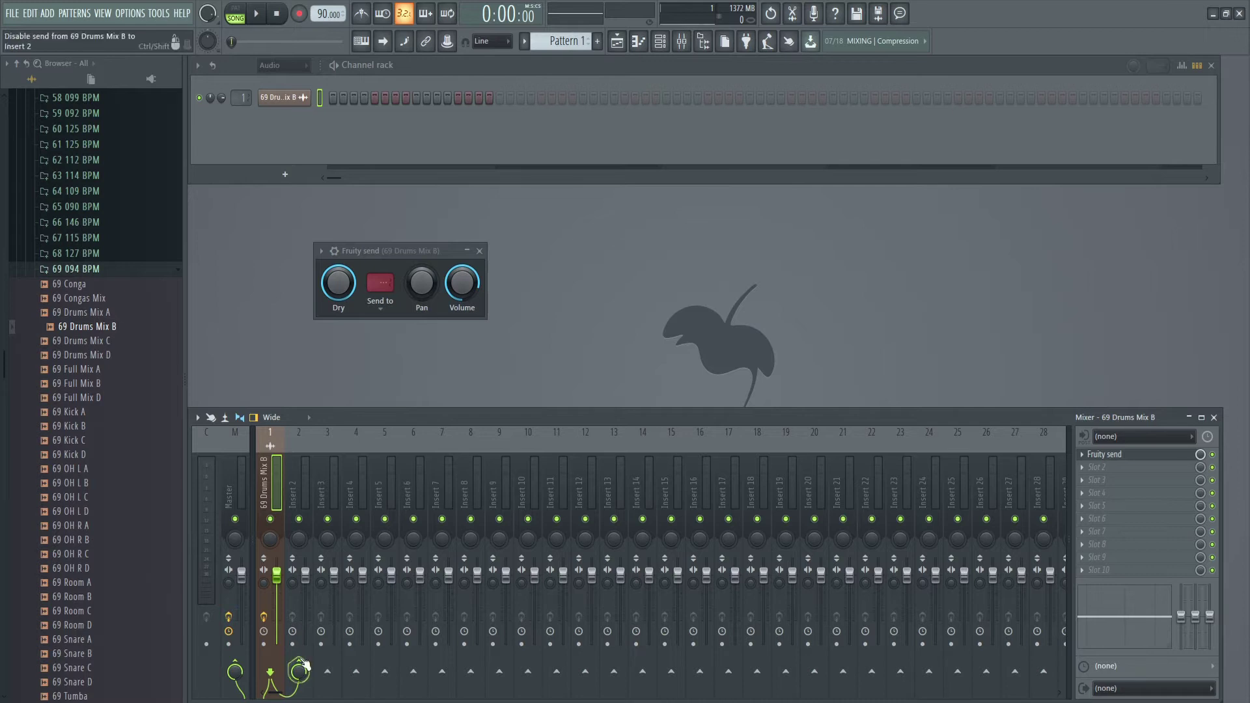
right_click(306, 483)
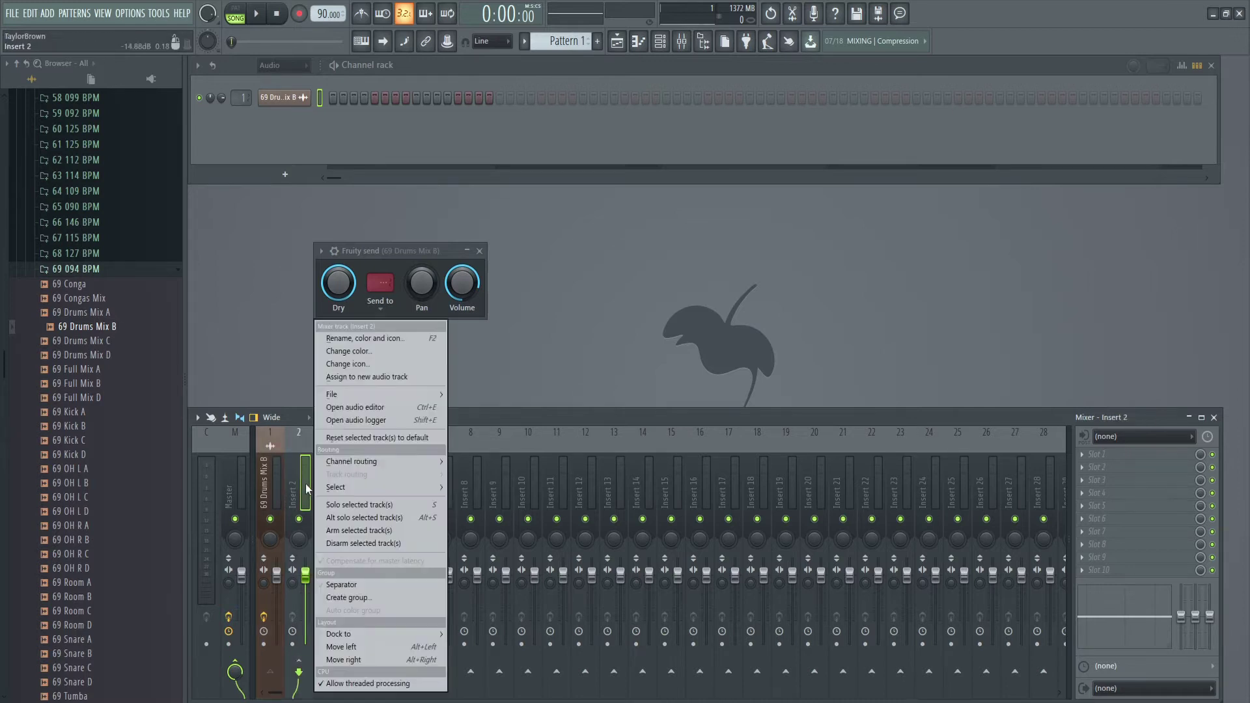
left_click(383, 340)
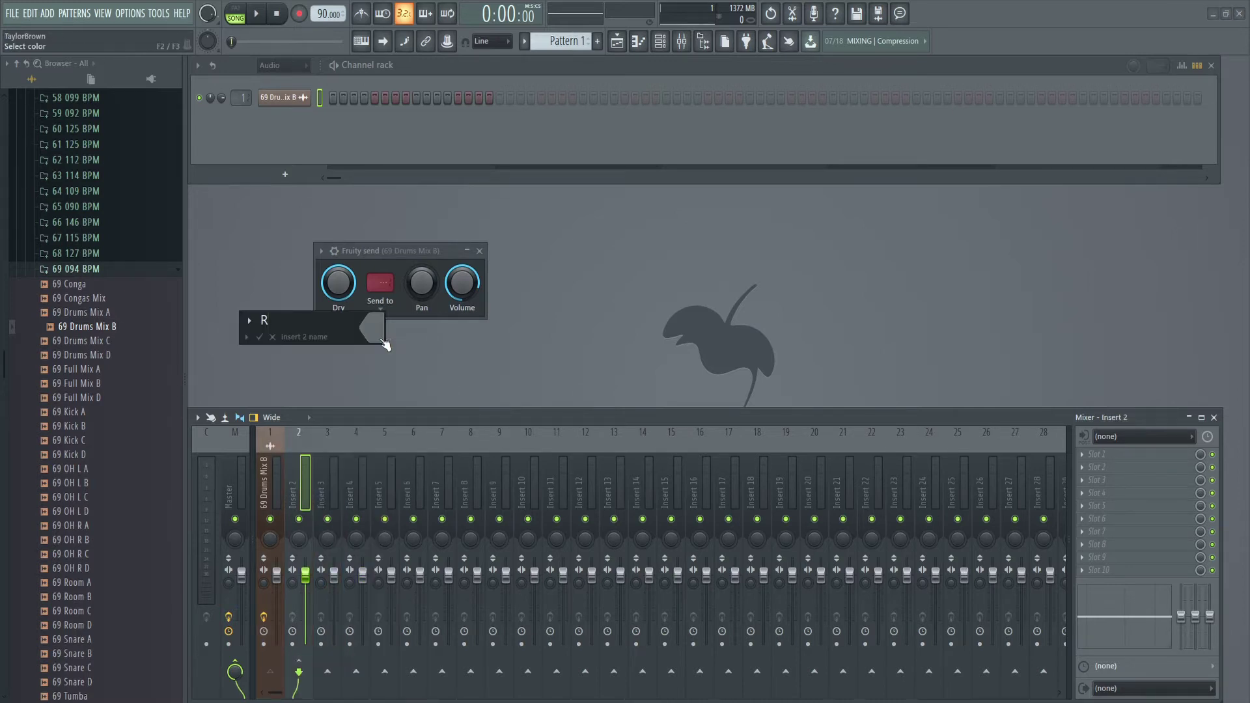
type("Reverb")
key("Return")
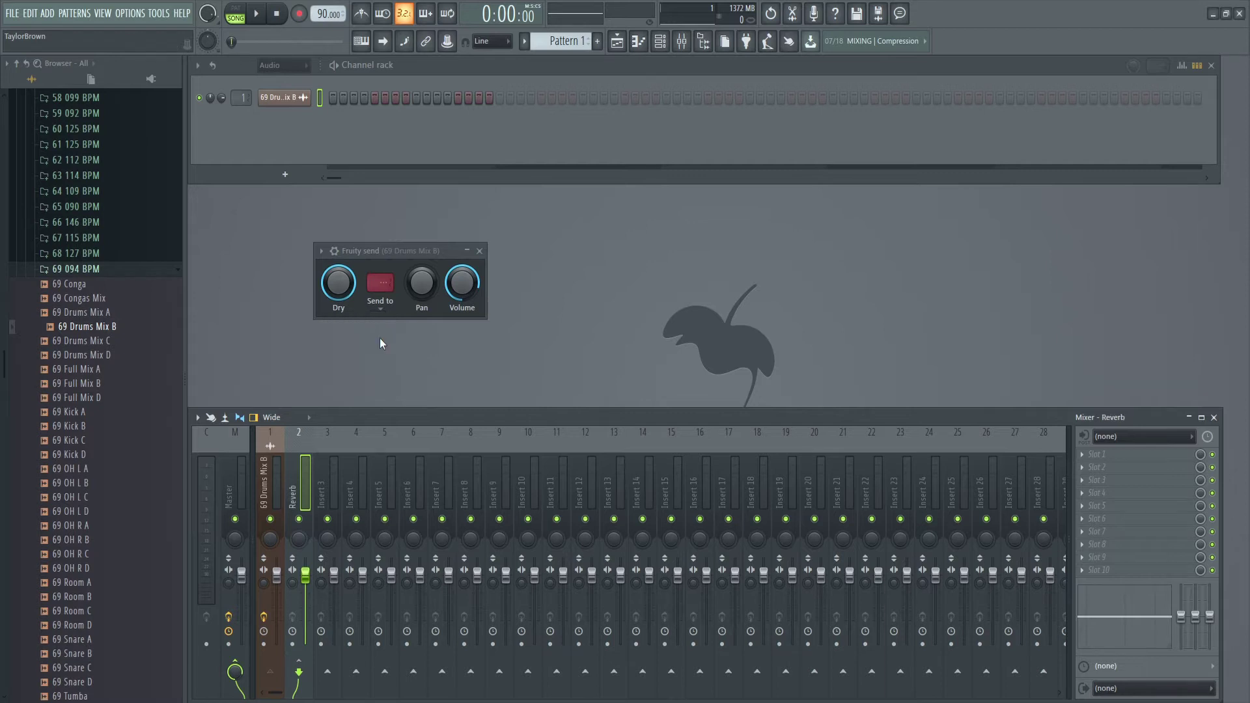
Step: Set the Fruity Send on the drums track to send to the Reverb track
left_click(271, 478)
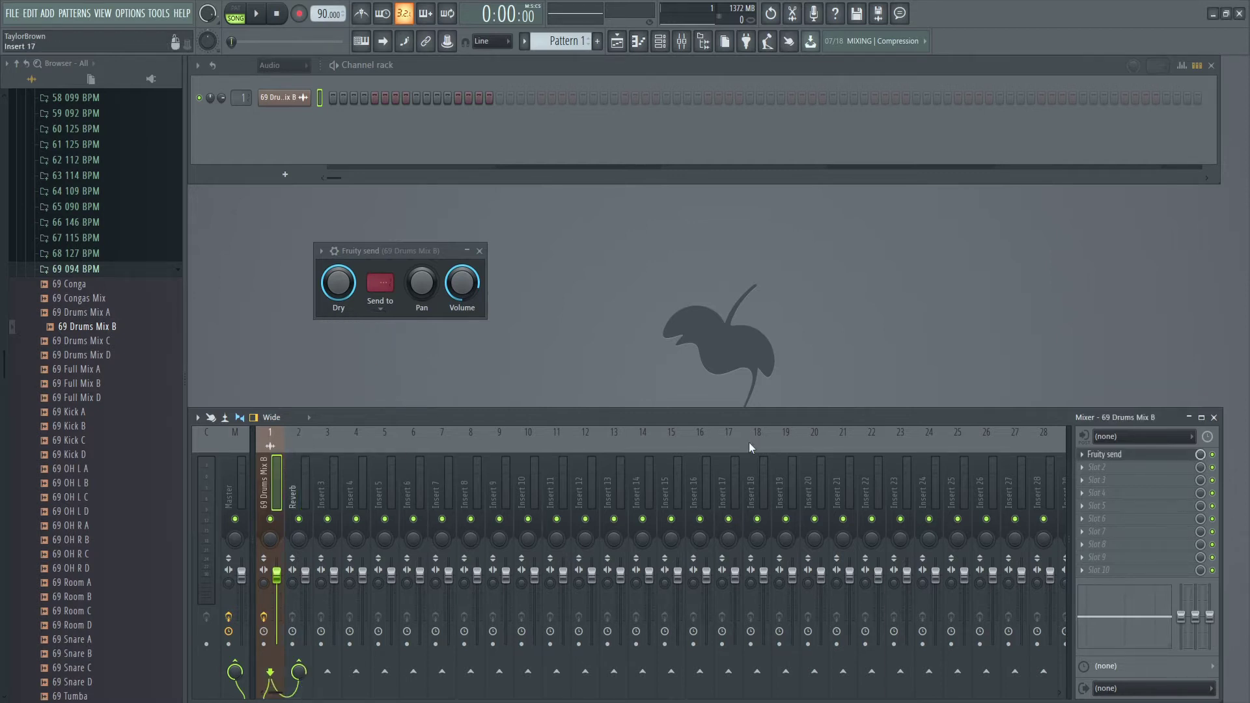
left_click(381, 308)
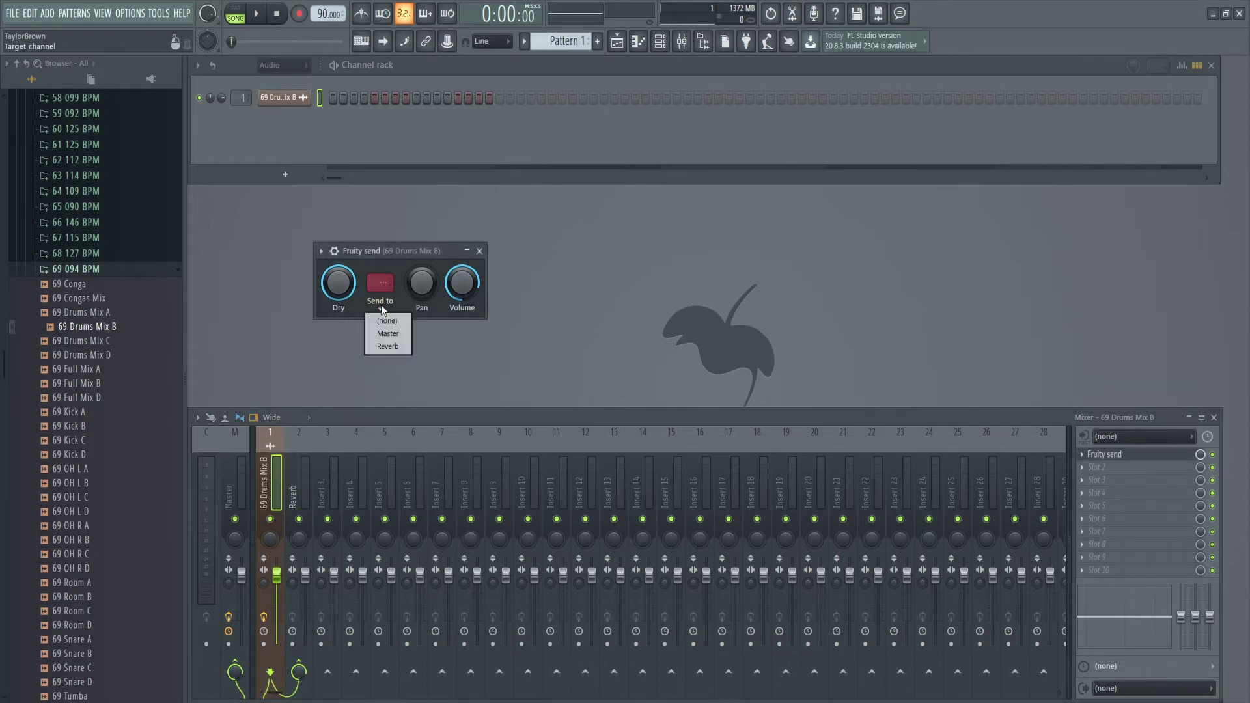
left_click(389, 346)
left_click(271, 484)
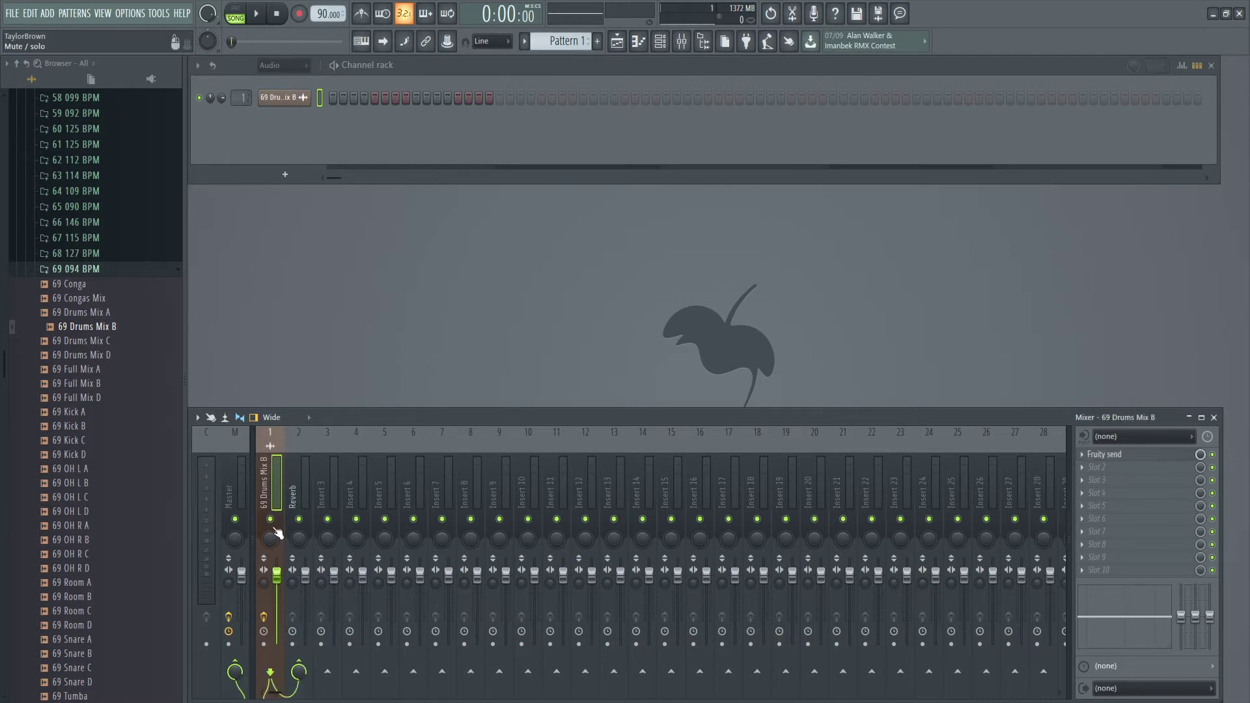
Step: Lower the drums track's fader to 0% and play the loop to hear how the Fruity Send behaves
left_click_drag(282, 581, 277, 644)
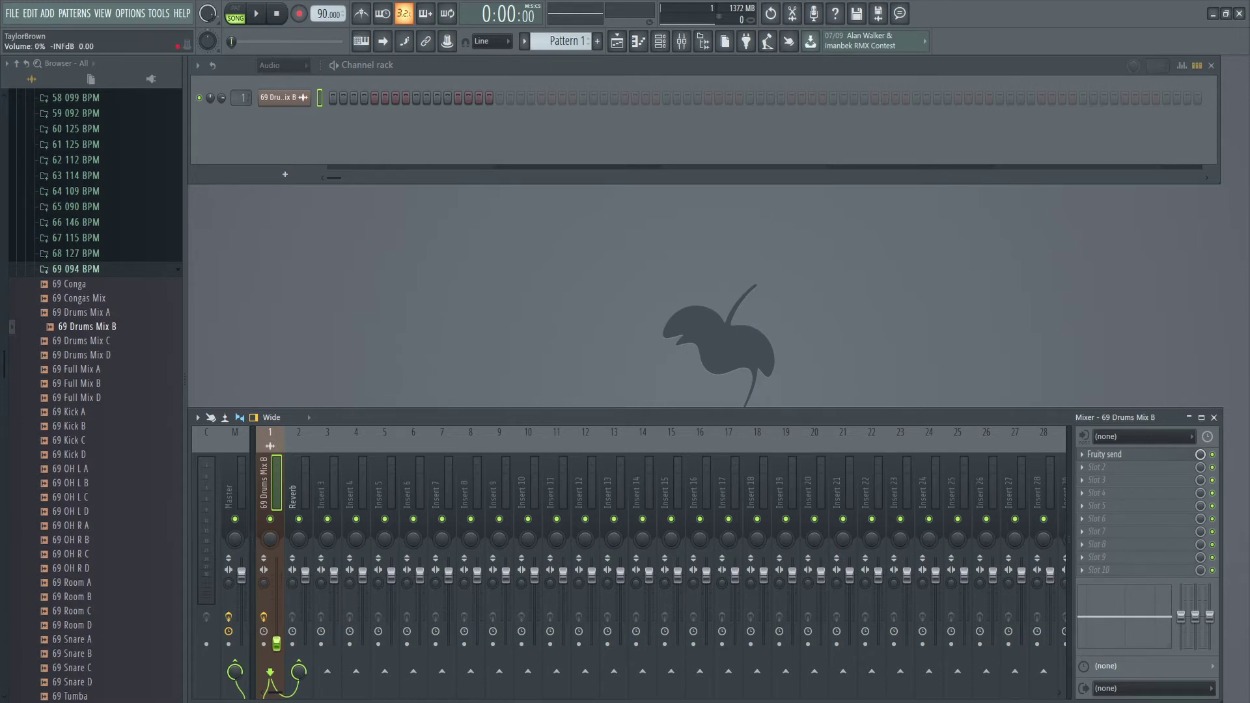
left_click(299, 489)
left_click(277, 487)
key("space")
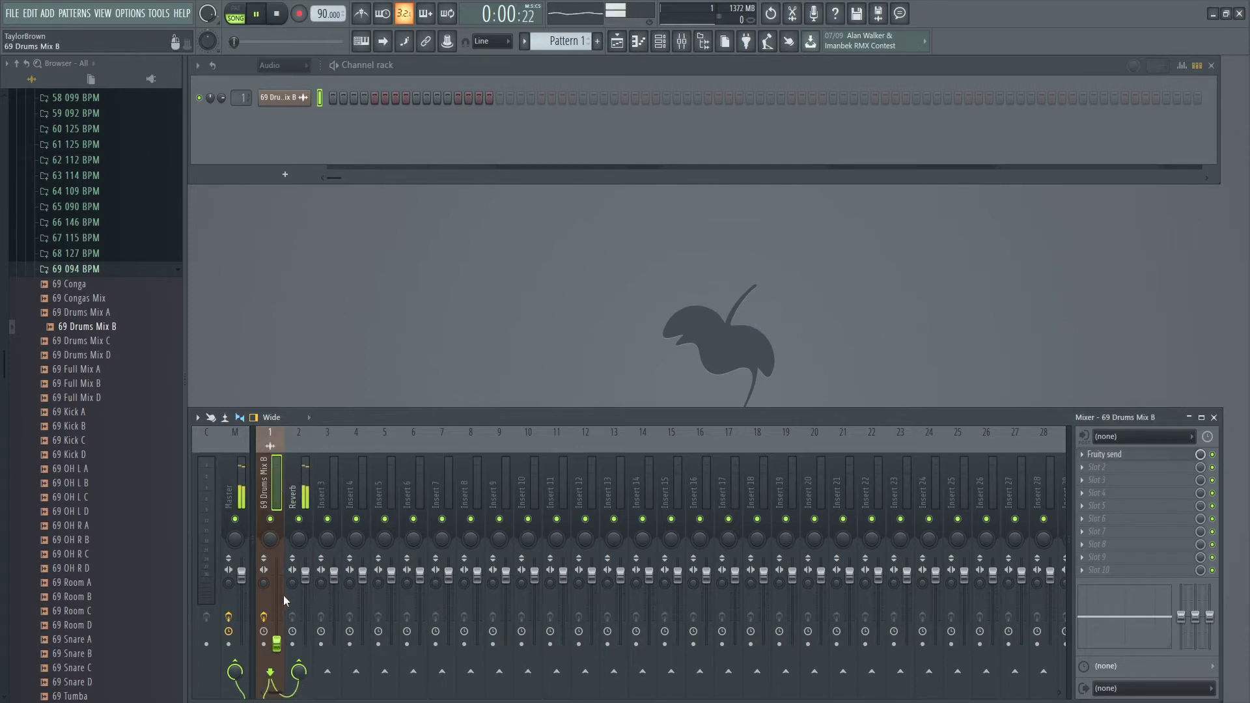
key("space")
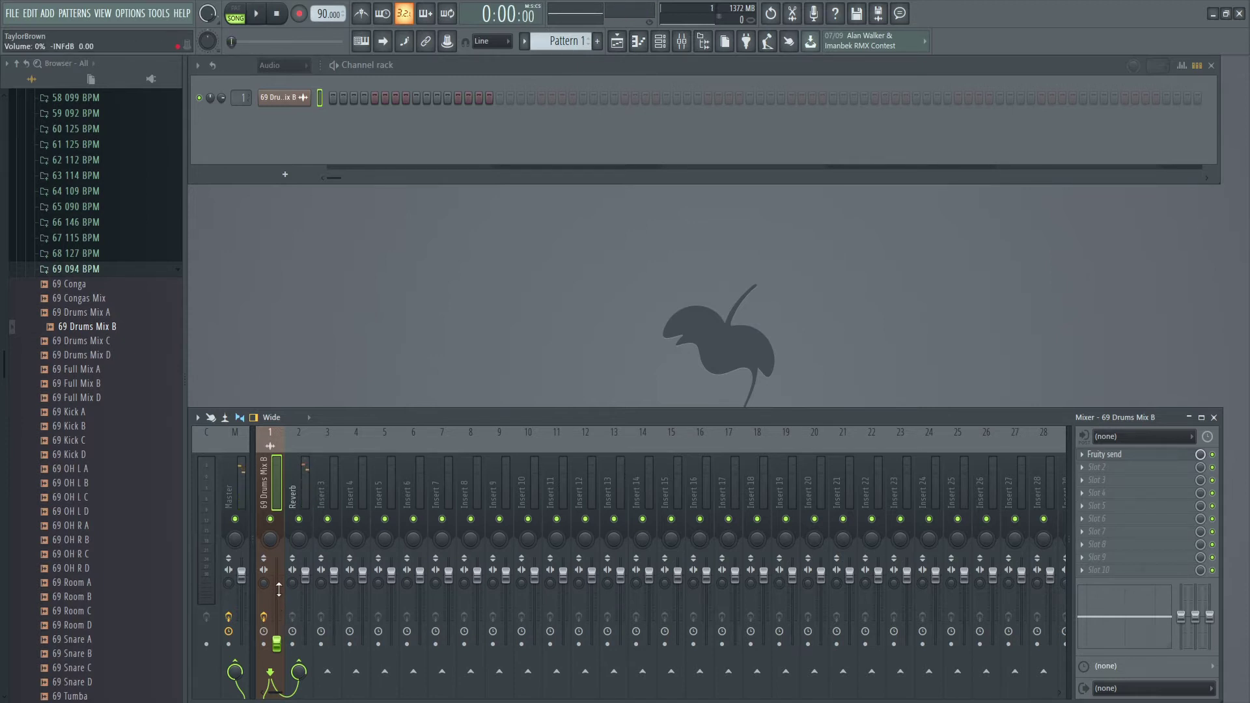
Step: Move the drums track's fader up and down again while testing playback through the send
left_click_drag(278, 589, 280, 586)
key("space")
key("space")
key("space")
left_click_drag(279, 584, 277, 643)
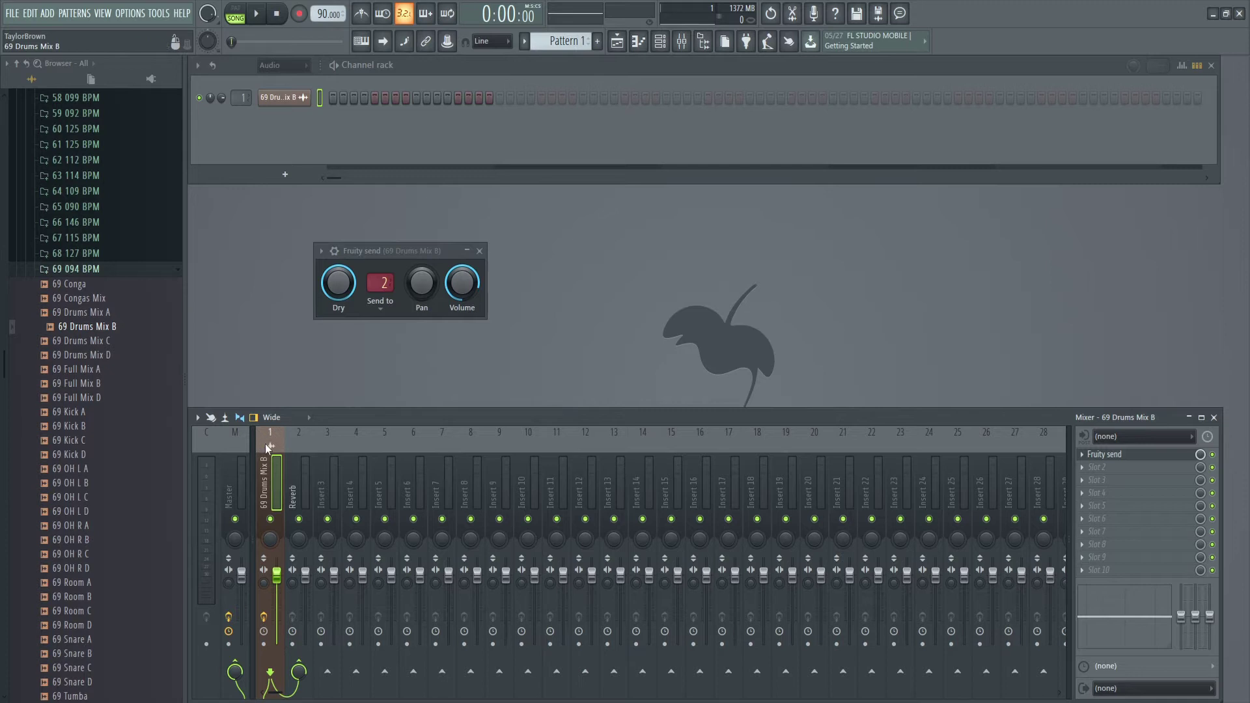
Step: Add a regular mixer send from the drums track to Insert 3 and compare the tracks
left_click(327, 672)
left_click(315, 486)
left_click(276, 489)
left_click(335, 469)
left_click(270, 489)
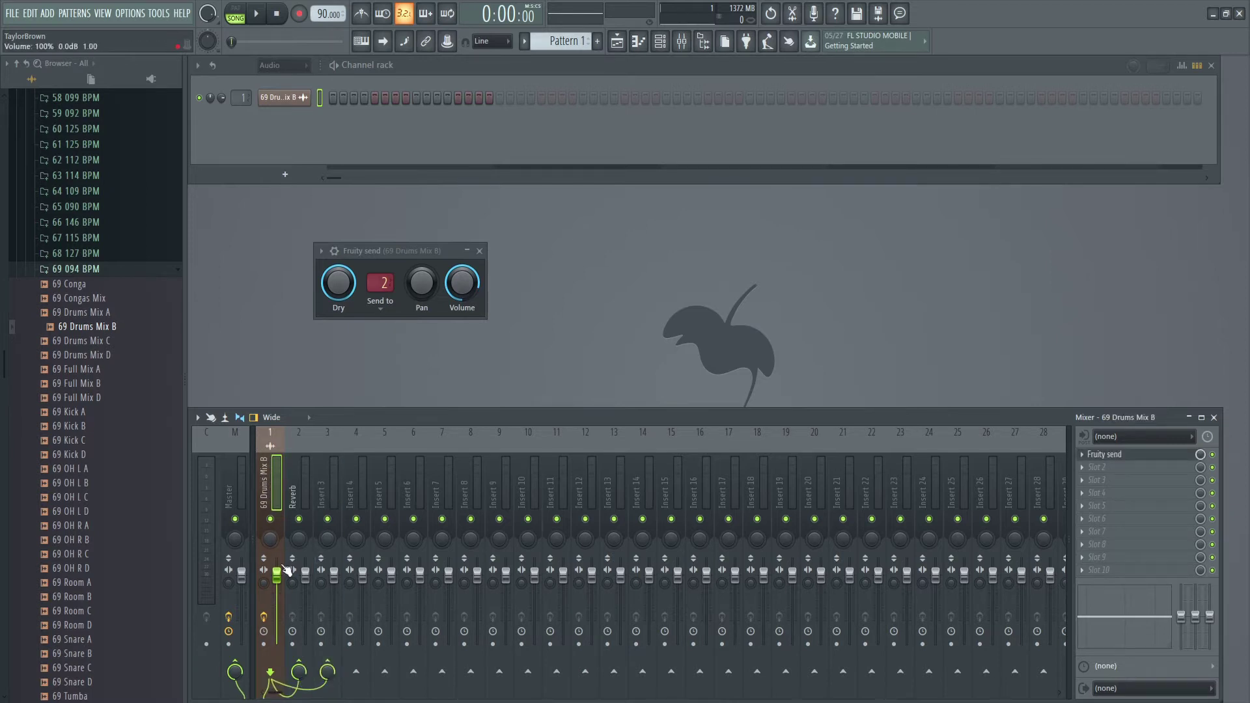
Step: Mute the Reverb track and lower the drums track's fader to 0% during playback to test the Insert 3 send
left_click(299, 519)
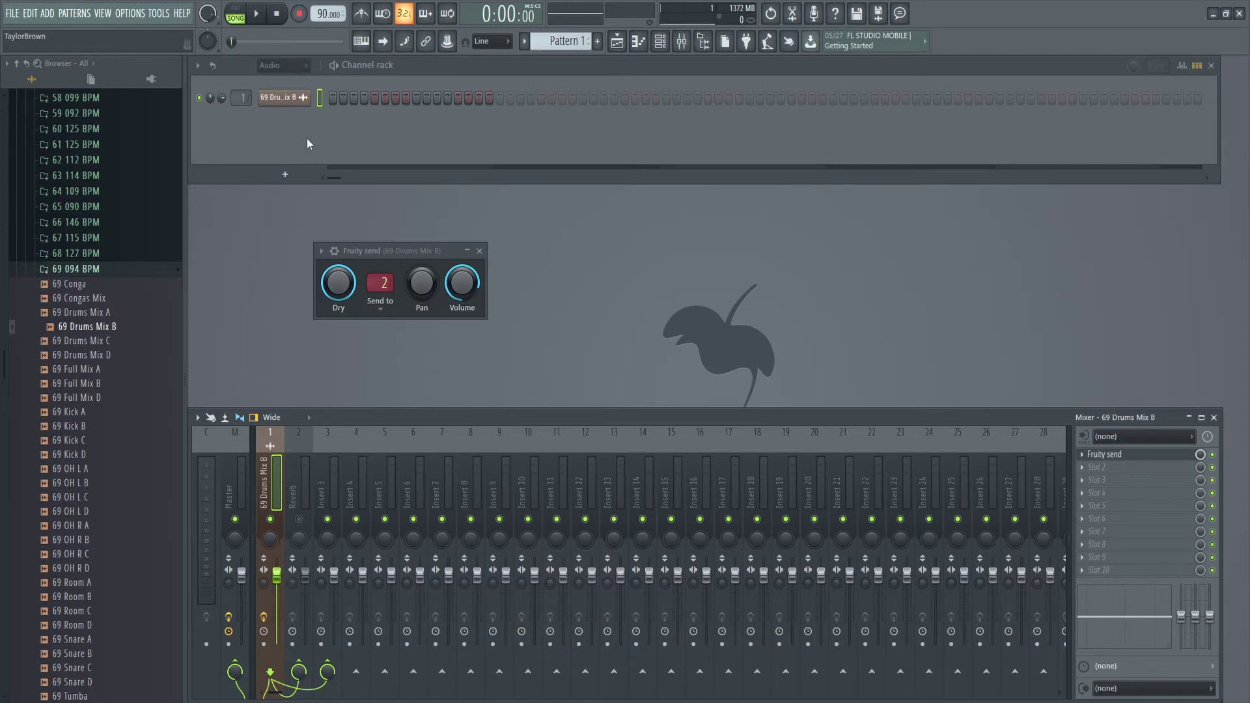
left_click(255, 20)
left_click_drag(277, 574, 277, 644)
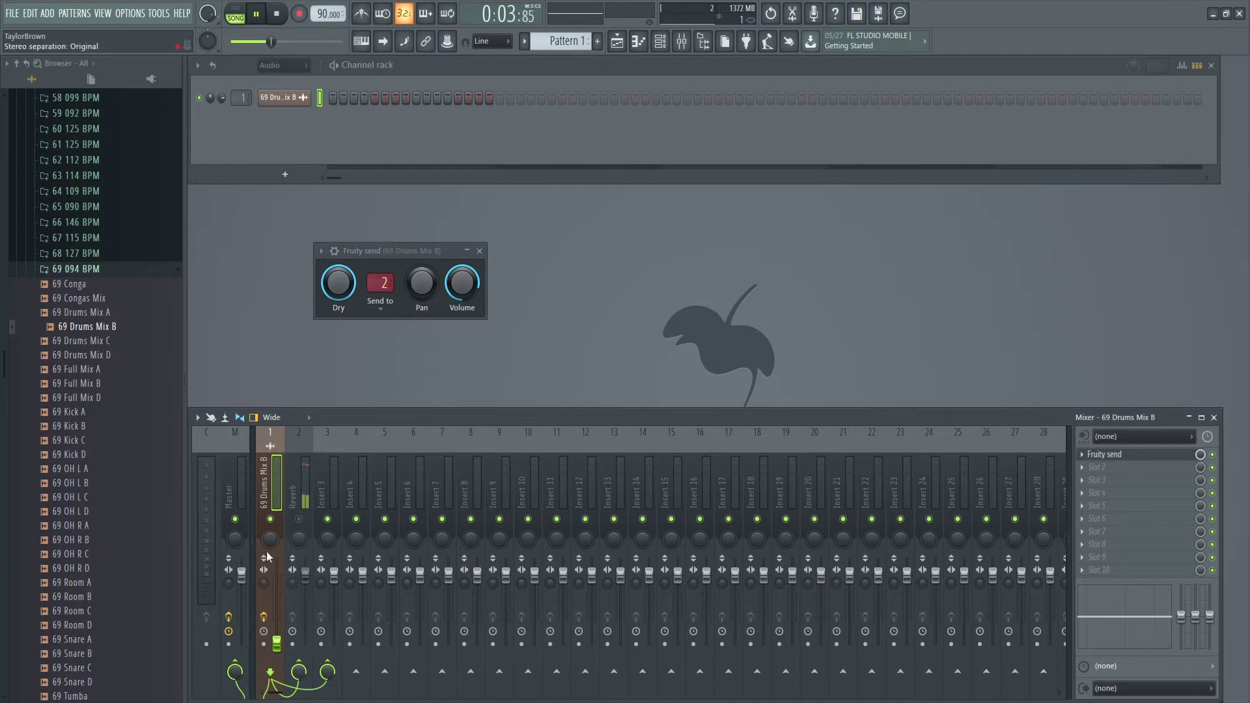
key("space")
Step: Remove the send to Insert 3, unmute the Reverb track and restore the drums track's fader to 100%
left_click(330, 659)
left_click(301, 520)
left_click_drag(276, 644, 276, 573)
Step: Load ValhallaVintageVerb into effect slot 1 of the Reverb track and close its window
left_click(300, 489)
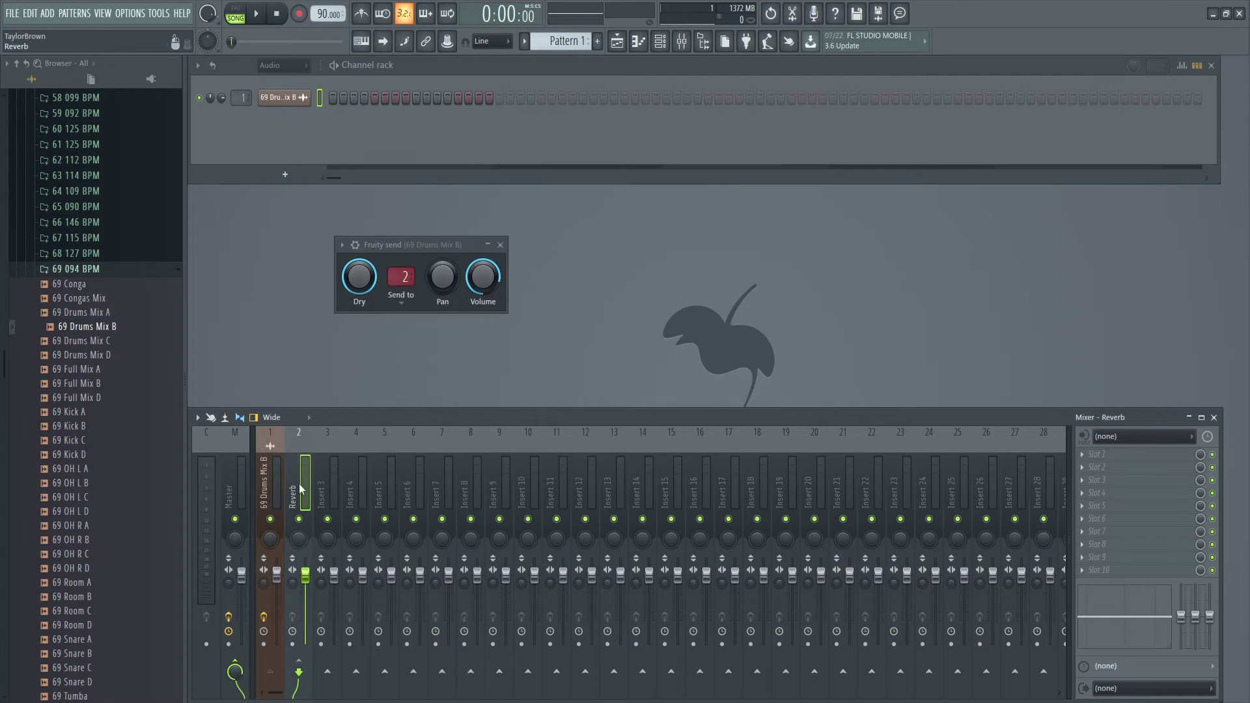
left_click(1082, 456)
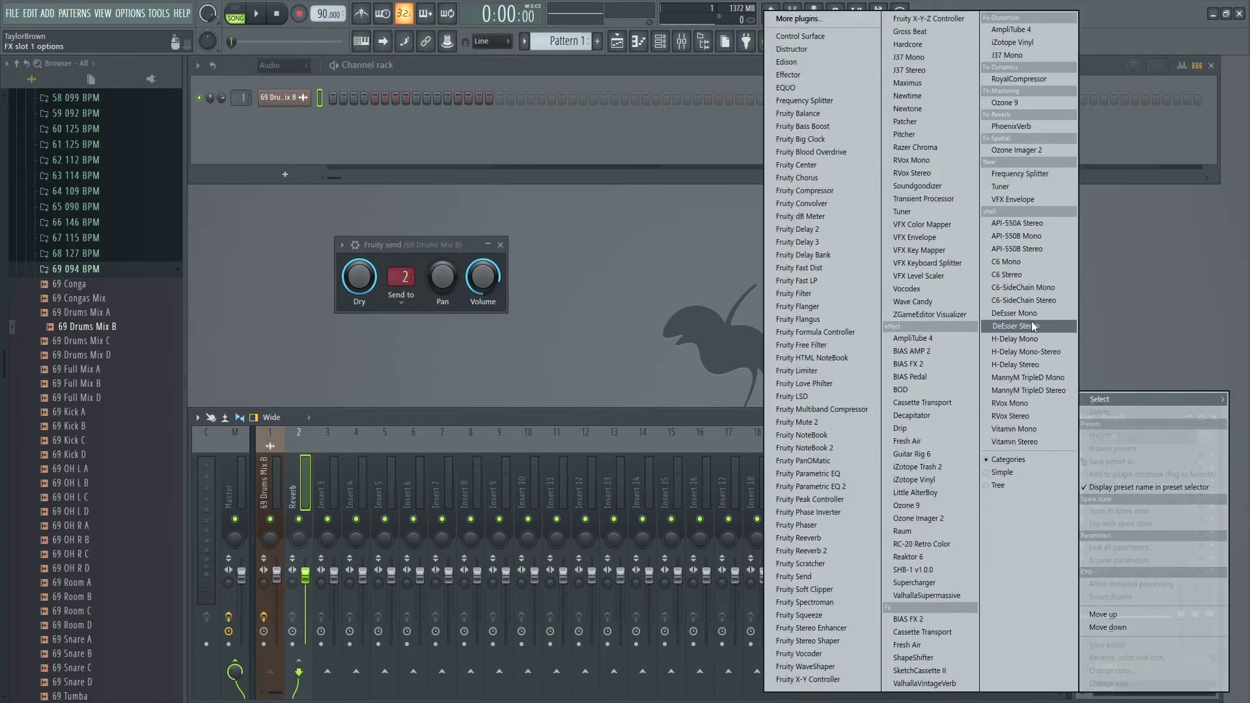
left_click(937, 683)
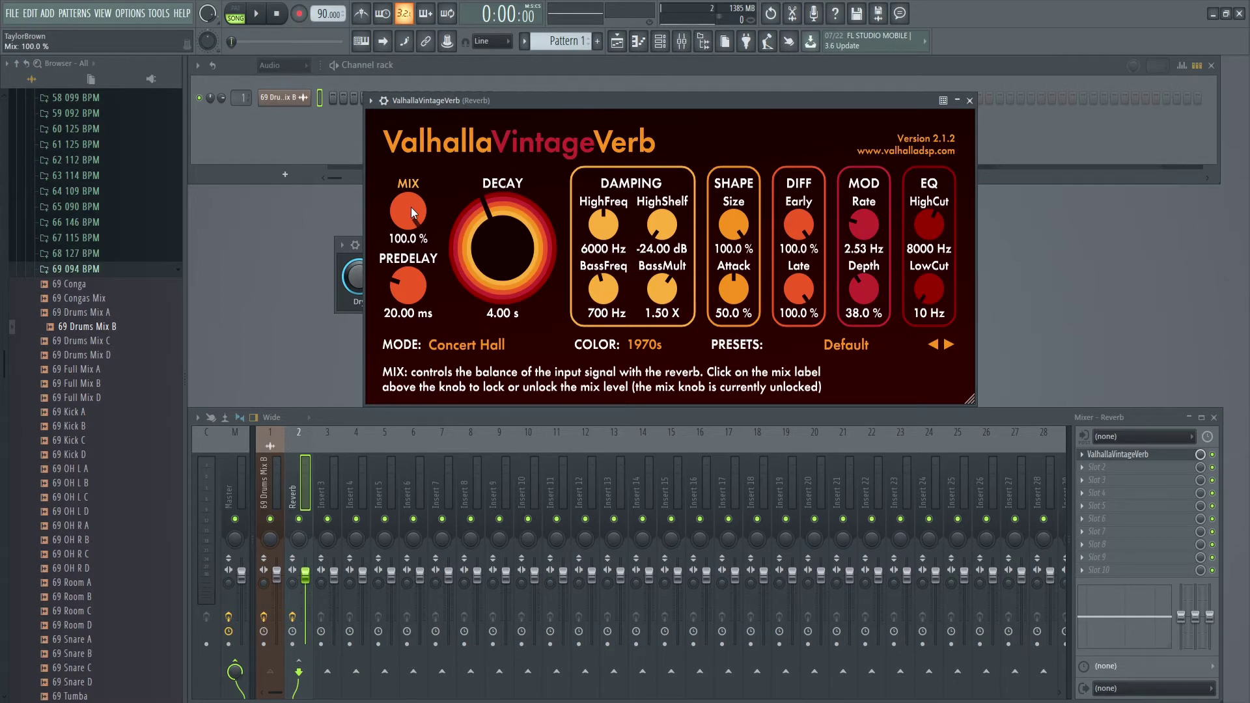
left_click(969, 100)
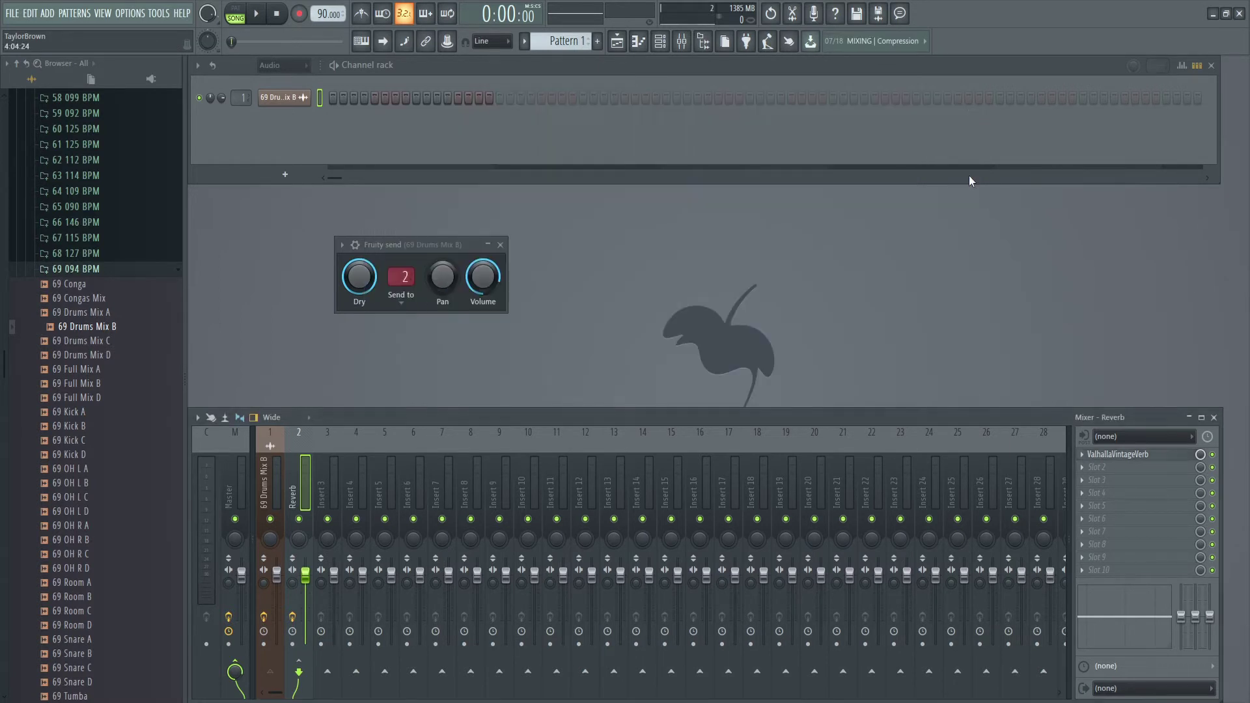
Step: Load Fruity Reeverb 2 into effect slot 2 of the Reverb track and move its window clear of Fruity Send
left_click(1084, 467)
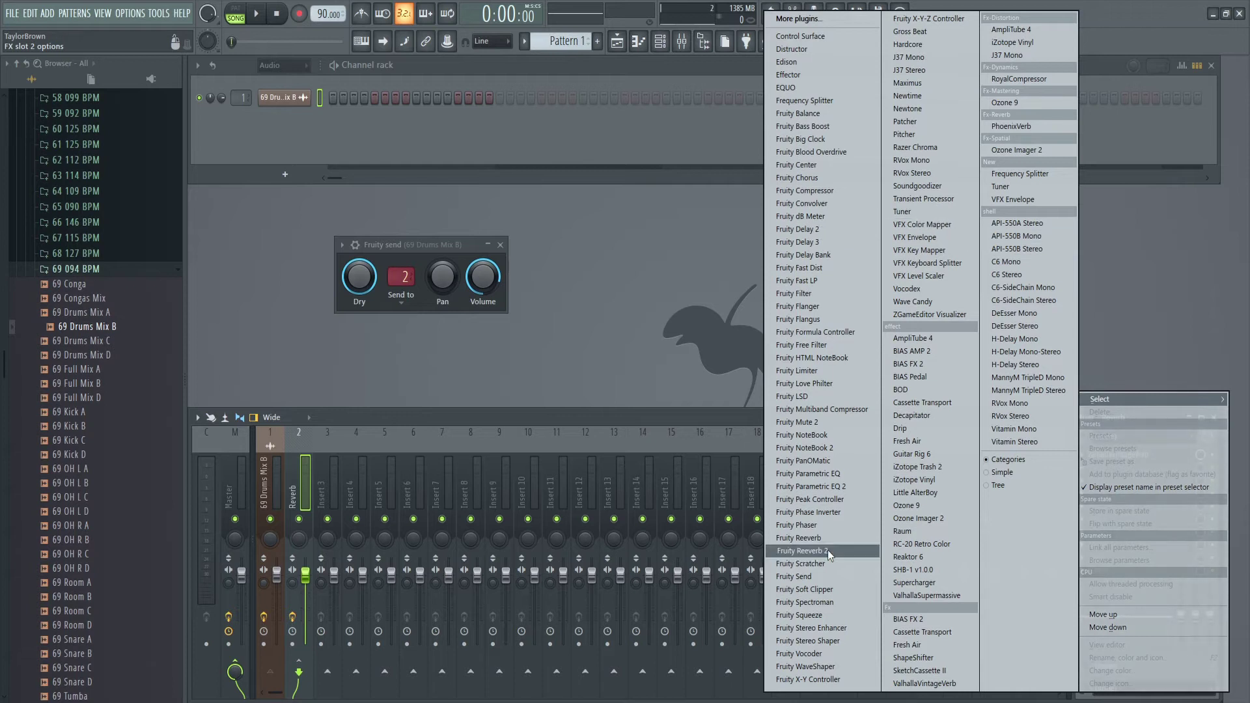
left_click(801, 551)
left_click_drag(525, 247, 737, 192)
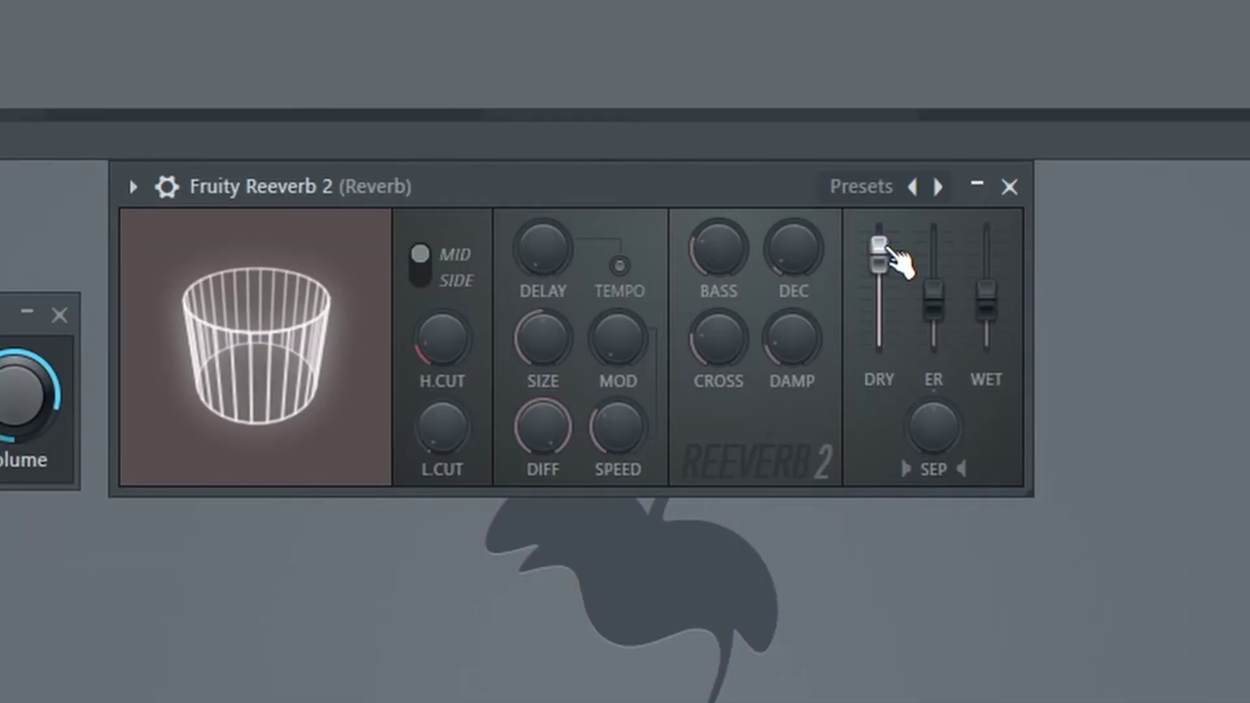
Step: Set Fruity Reeverb 2's dry level to minimum and its wet level to maximum, and disable its effect slot
left_click_drag(888, 250, 880, 339)
left_click_drag(991, 316, 993, 240)
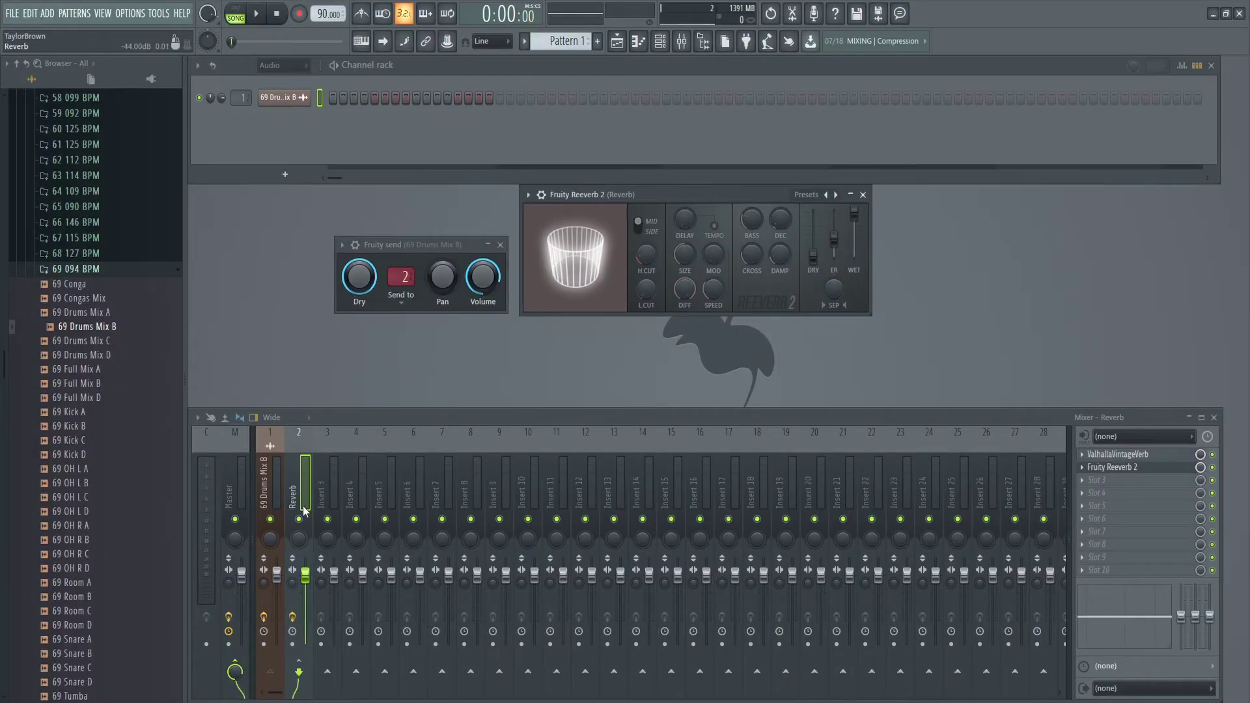
left_click(863, 195)
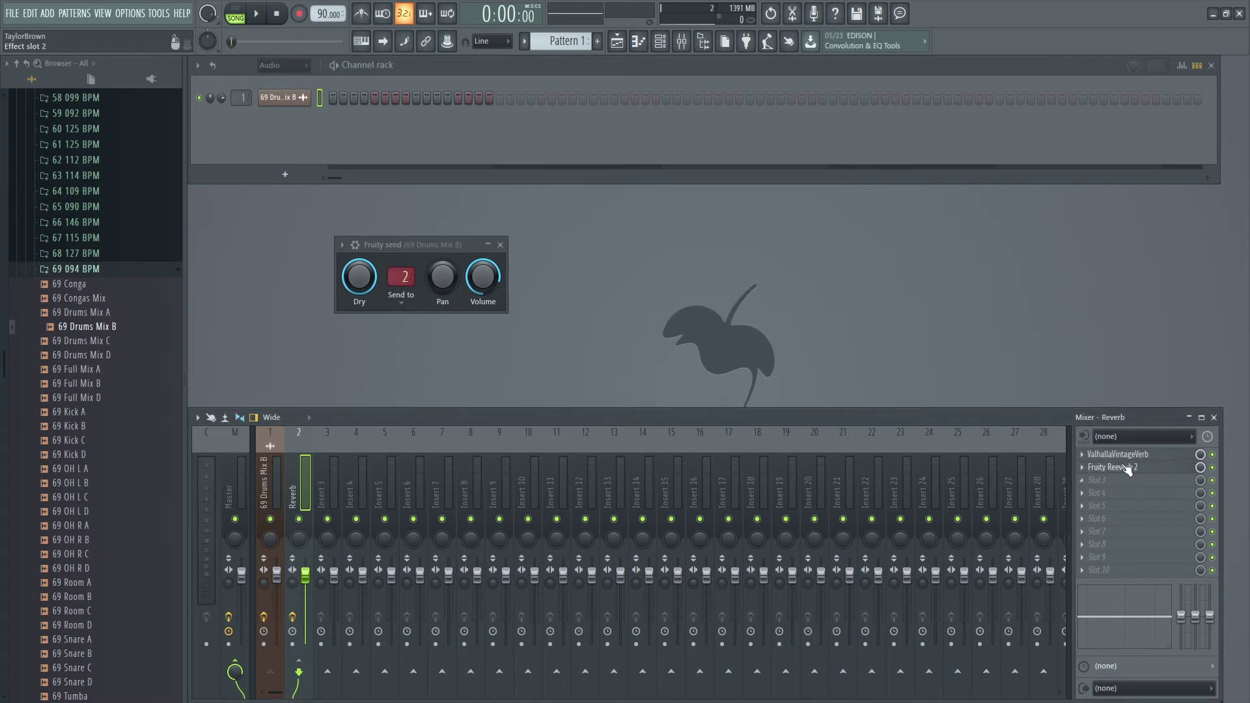
left_click(1212, 468)
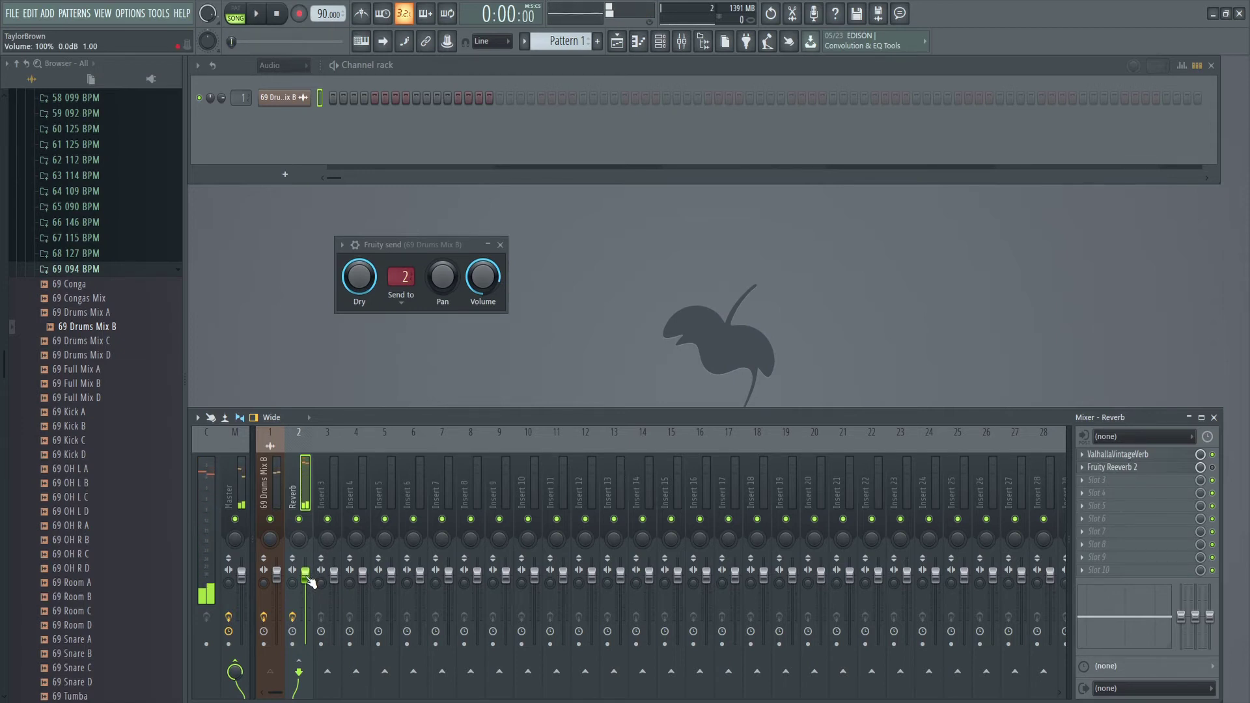
Step: Lower the Reverb track's fader to zero, play the loop and raise the fader to 27%
left_click_drag(310, 578, 310, 584)
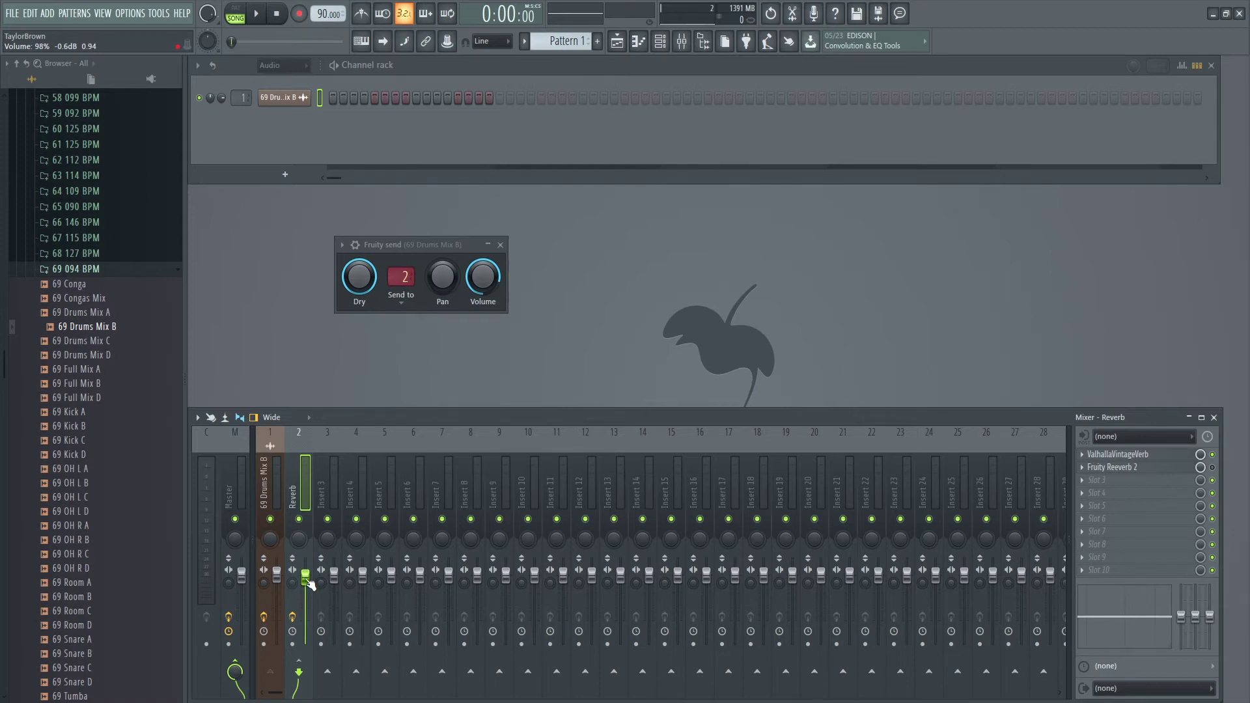
left_click(272, 493)
left_click(303, 494)
left_click_drag(306, 578, 305, 644)
key("space")
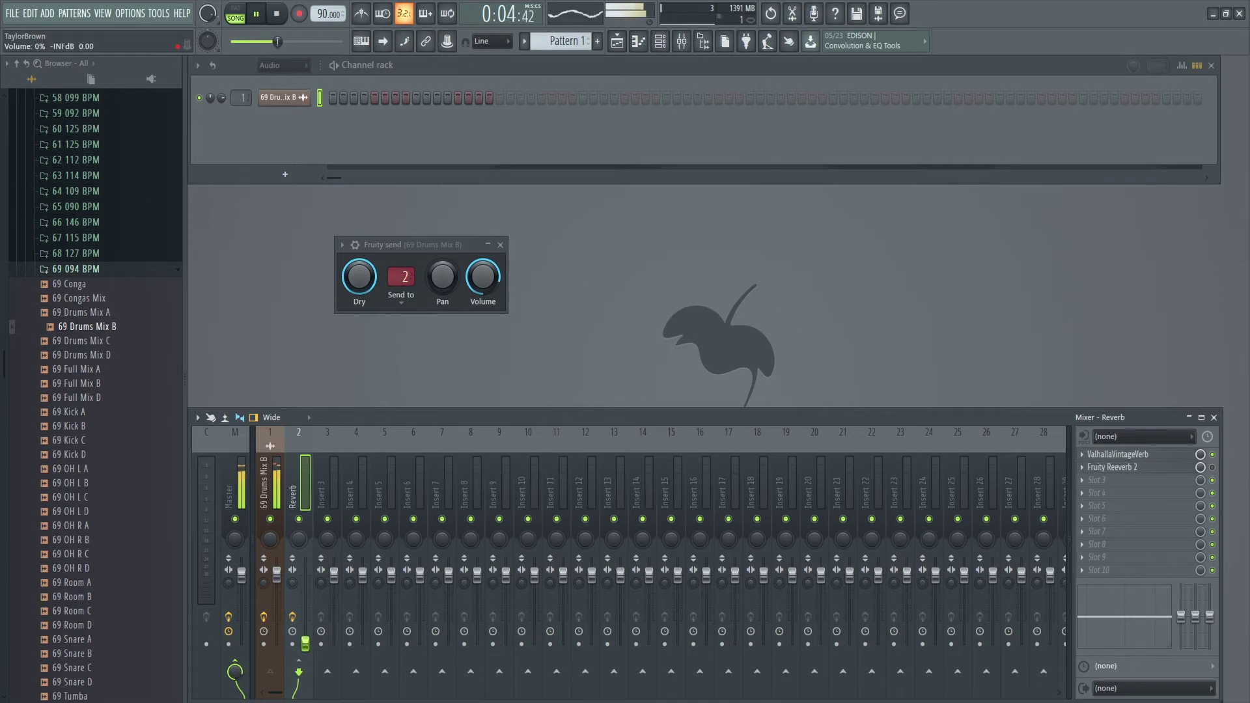
left_click_drag(307, 646, 305, 627)
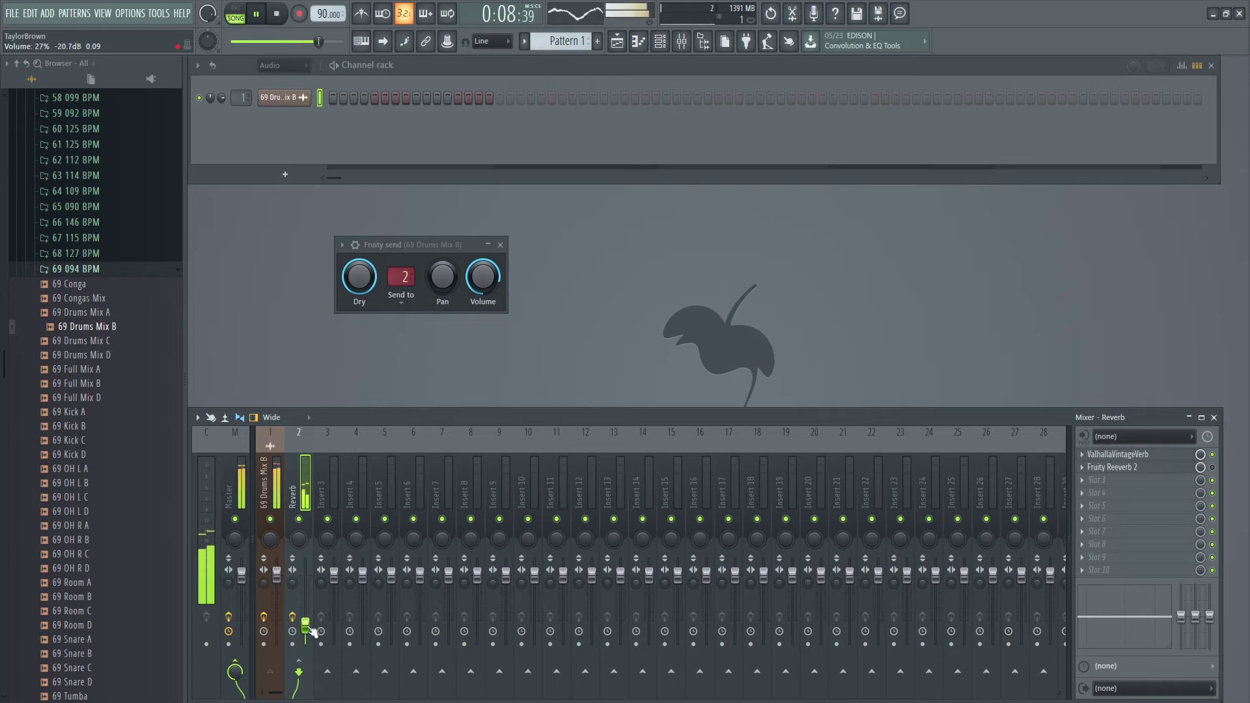
key("space")
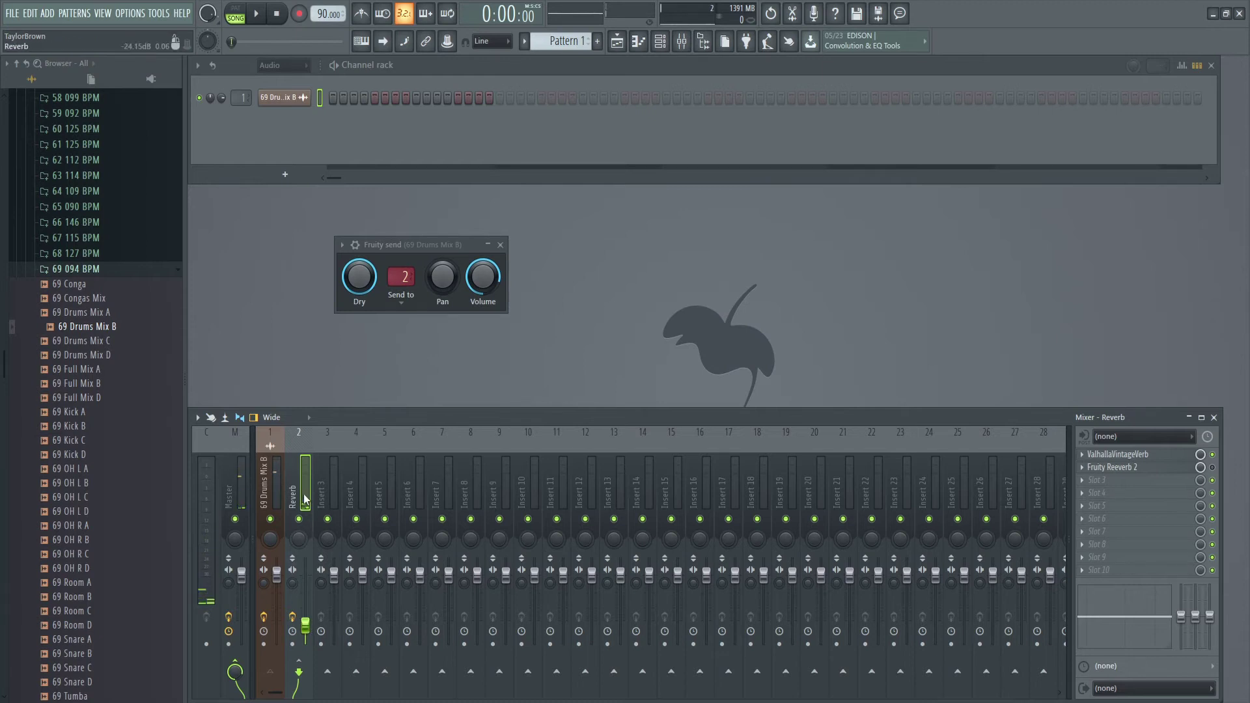
Step: Load Fruity Parametric EQ 2 into effect slot 3 of the Reverb track and pull band 1 down to -18 dB at 156 Hz
left_click(1089, 485)
left_click(814, 257)
left_click_drag(485, 302, 519, 377)
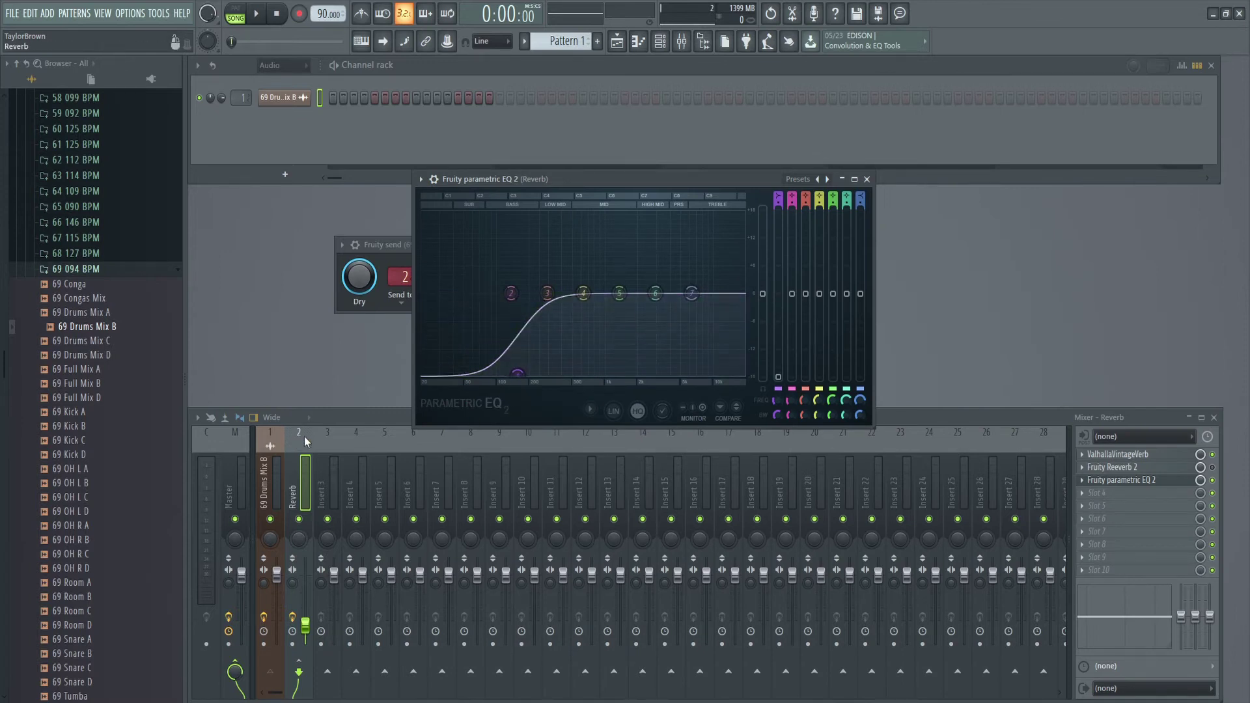
Step: Compare the playing loop with the Reverb track's EQ bypassed and enabled, and review the EQ curve before closing its window
key("space")
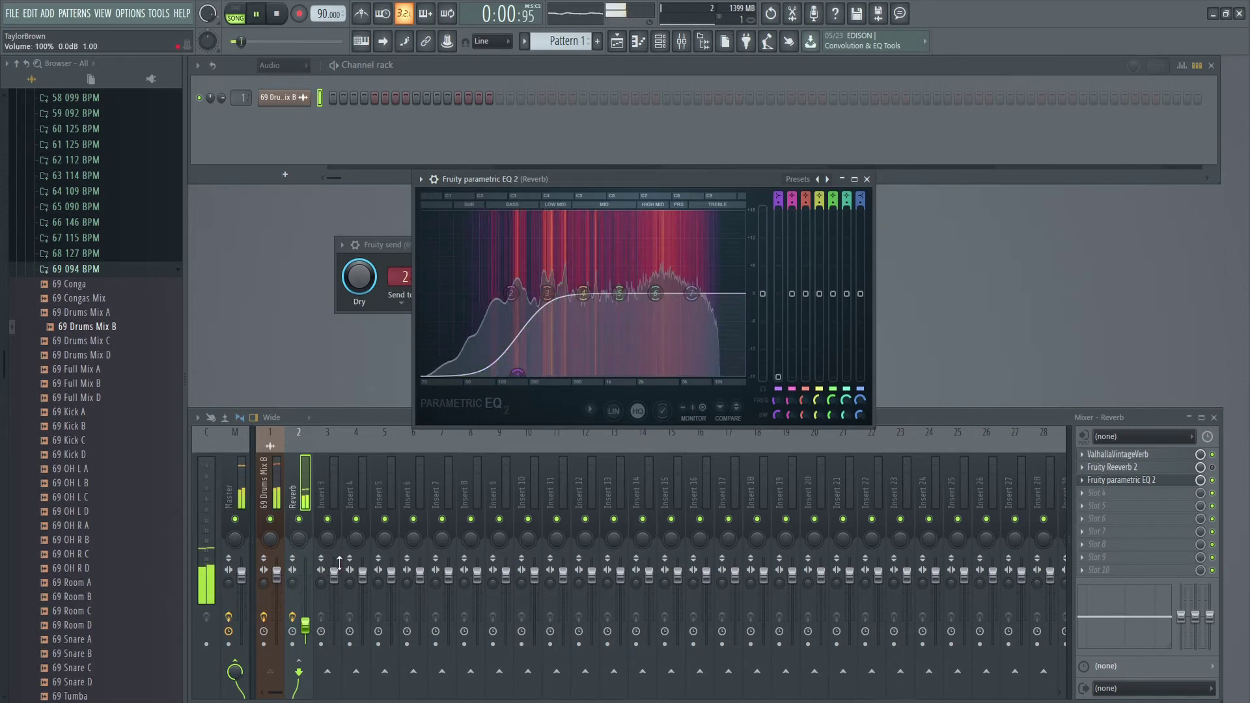
left_click(866, 179)
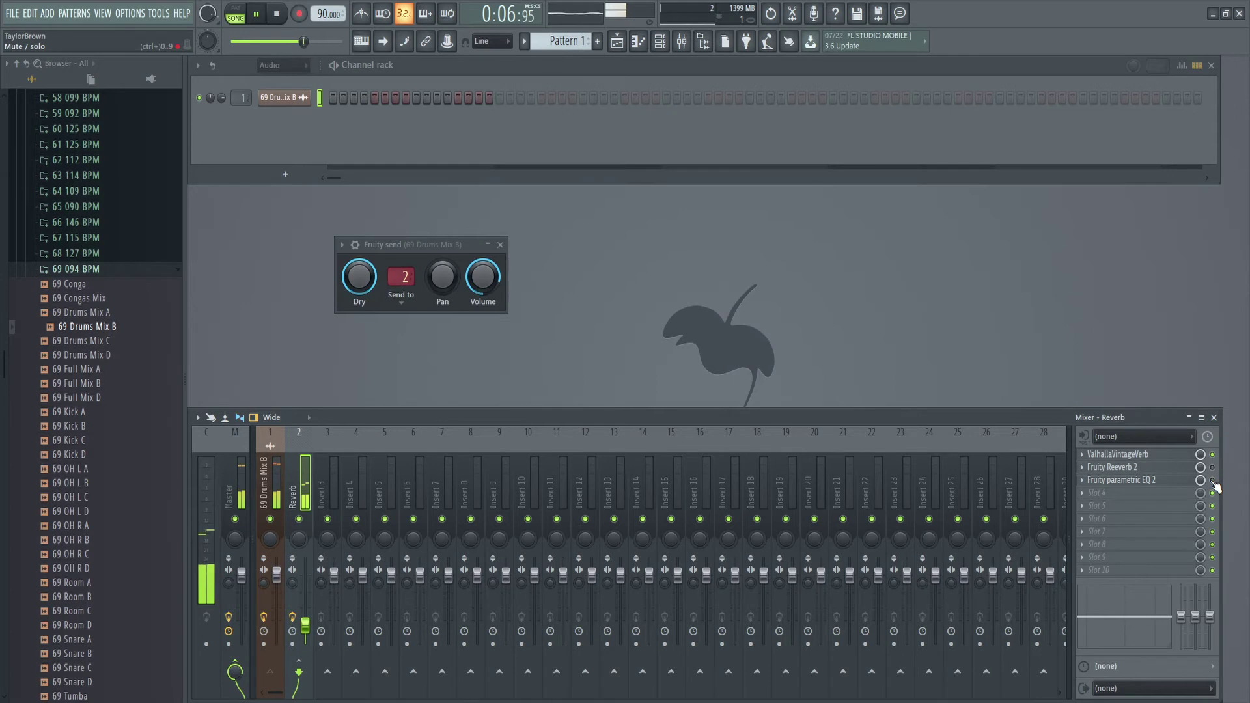
key("space")
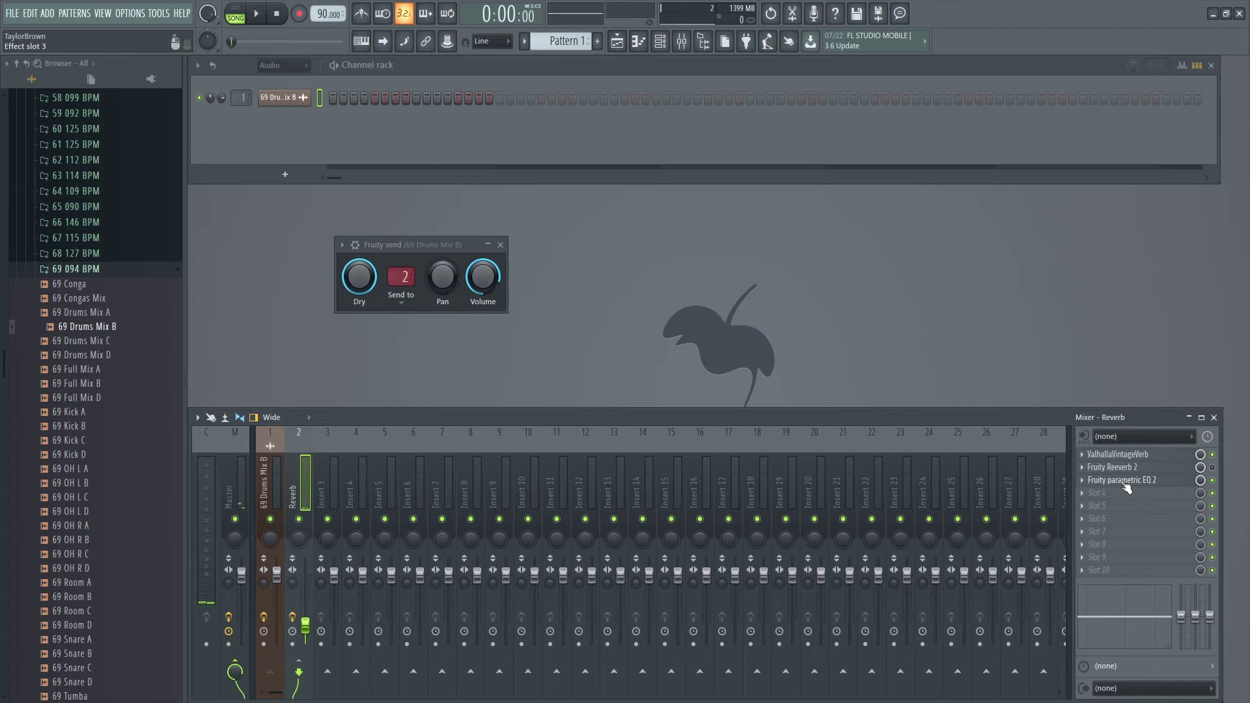
left_click(1156, 481)
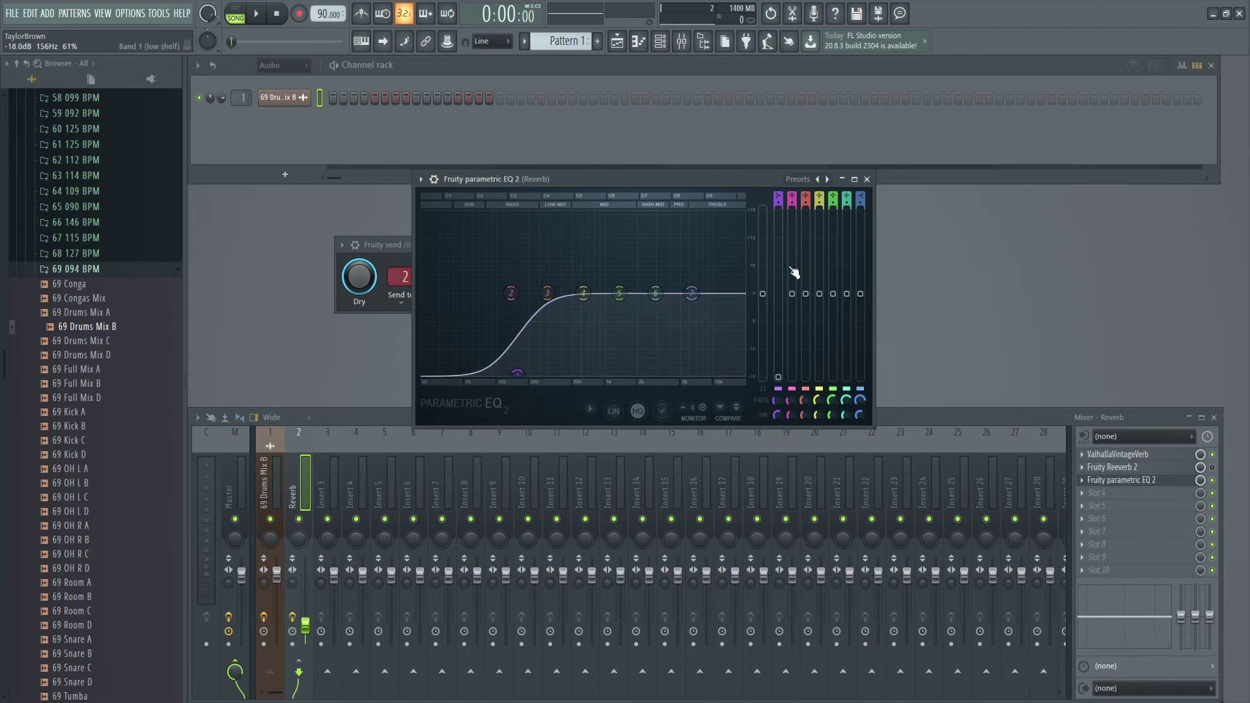
left_click(866, 179)
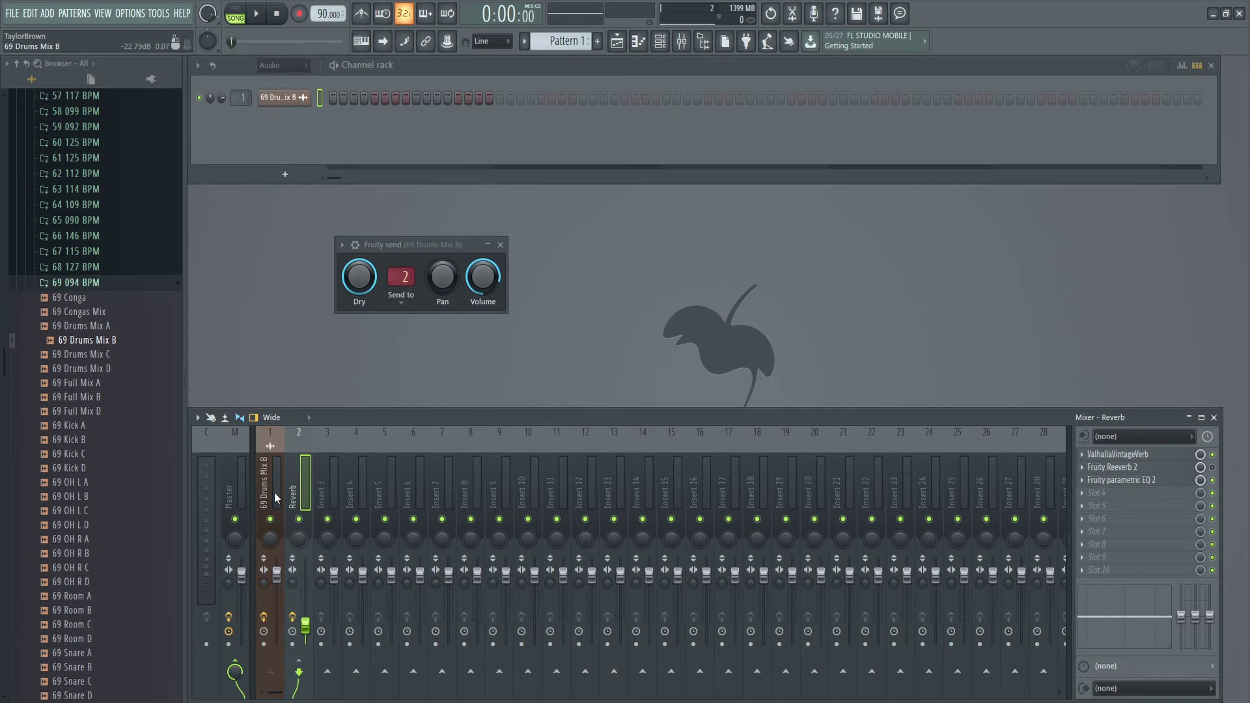
Step: Lower the drums track's fader to zero and play the loop to audition only the reverb signal
left_click(275, 498)
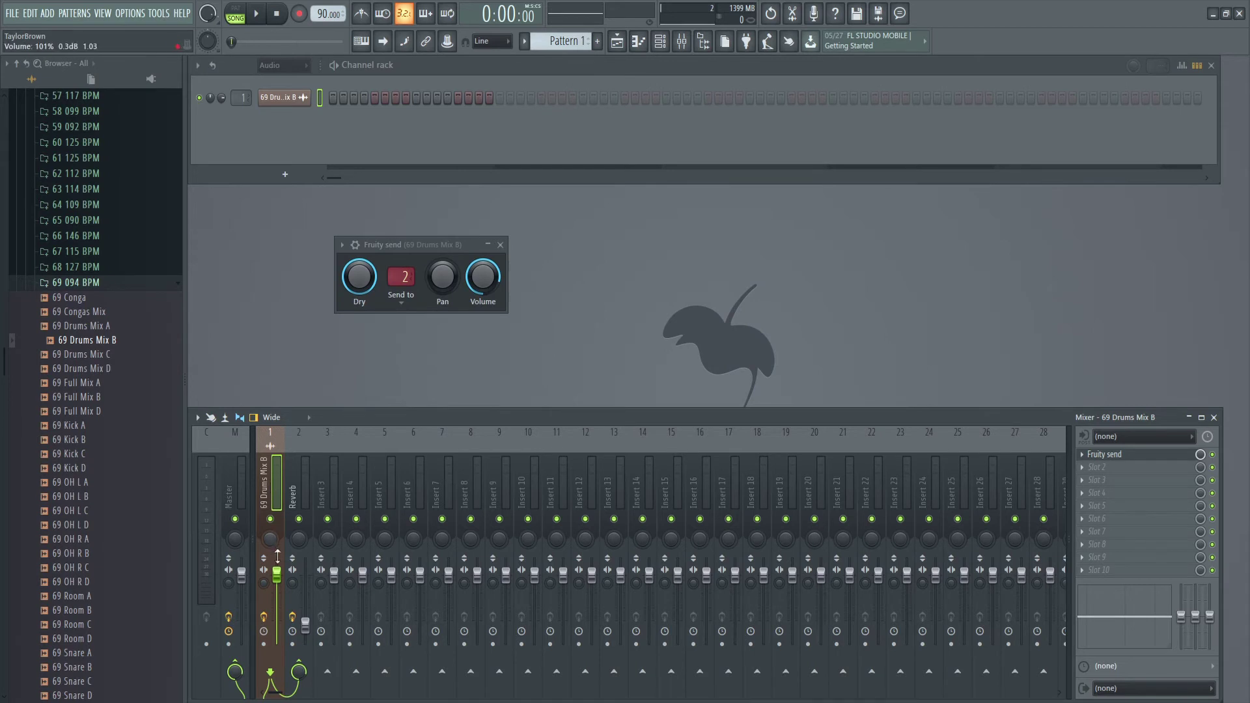
left_click_drag(283, 579, 284, 645)
key("space")
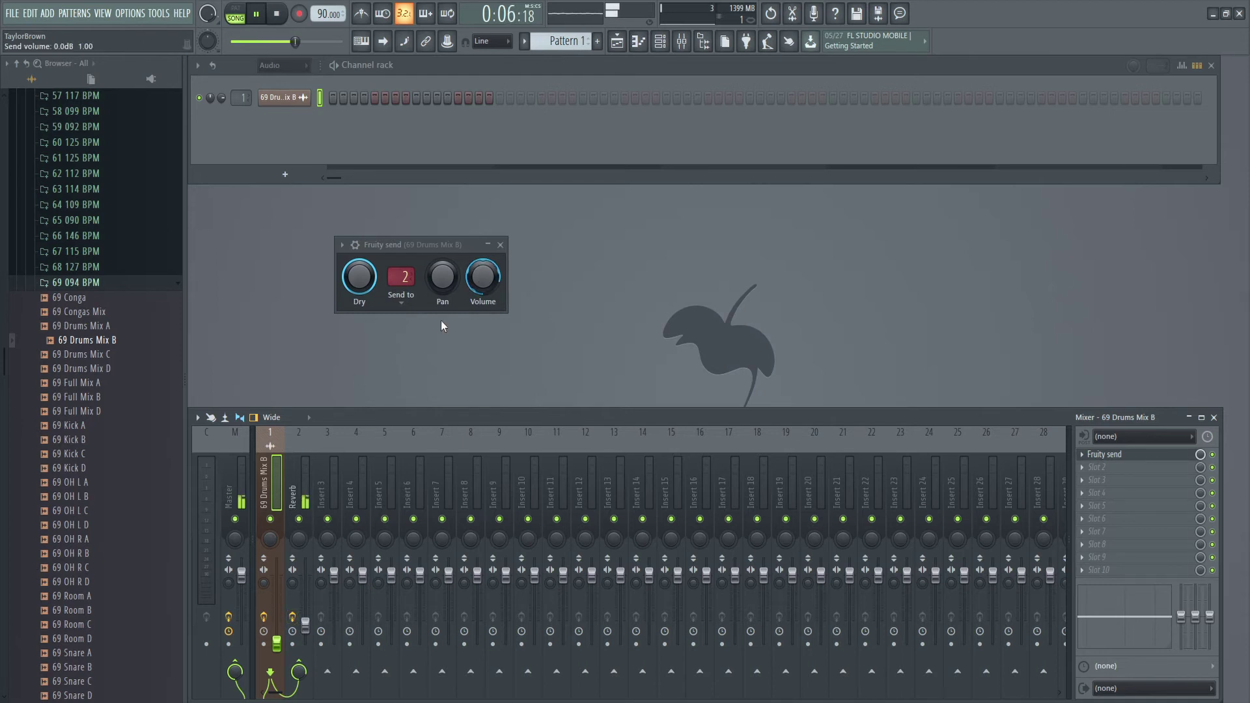
left_click(305, 486)
left_click(272, 485)
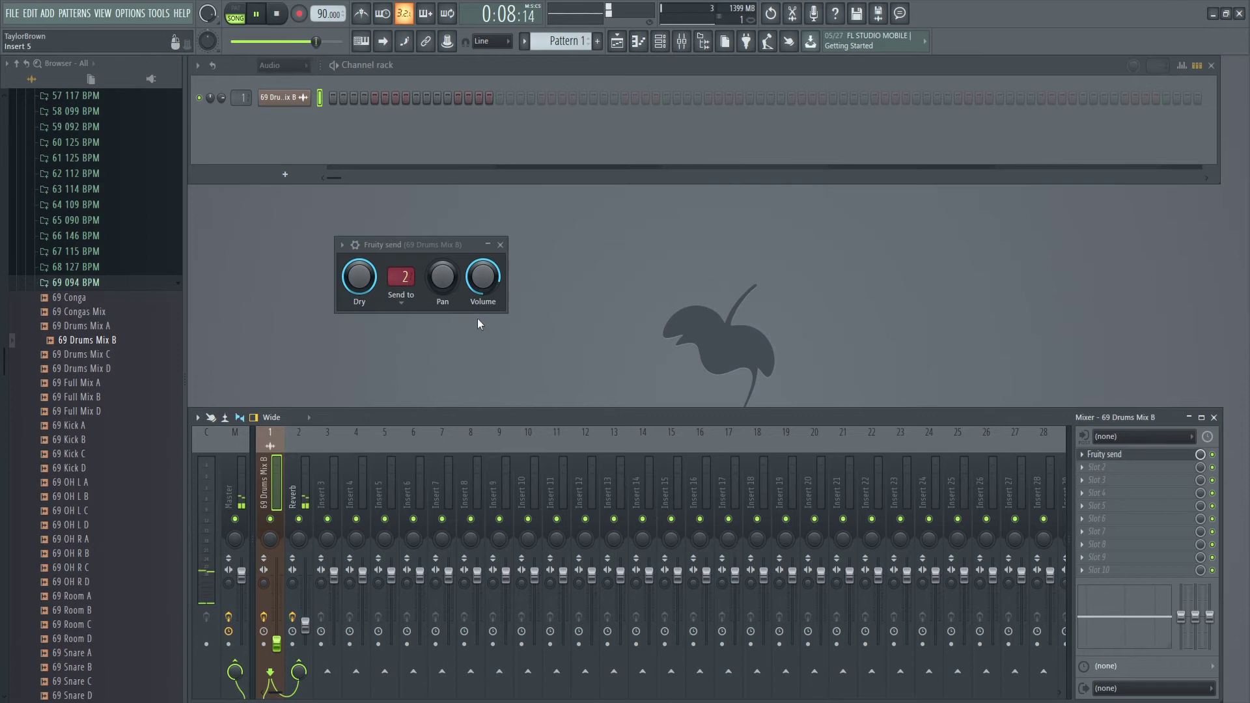
Step: Lower the drums track's Fruity Send volume to about half, raise the Reverb track's fader slightly and close the send window
mouse_move(483, 277)
left_mouse_down()
mouse_move(482, 311)
mouse_move(482, 289)
left_mouse_up()
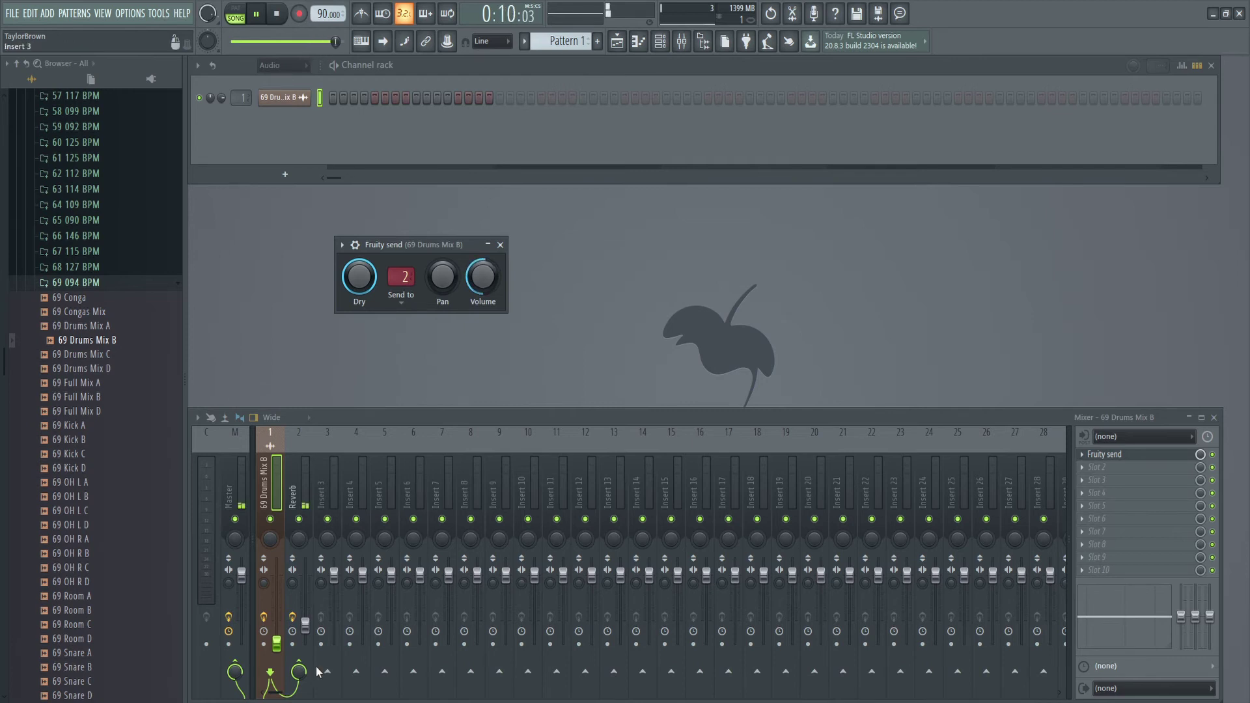
left_click(306, 613)
left_click_drag(305, 613, 305, 599)
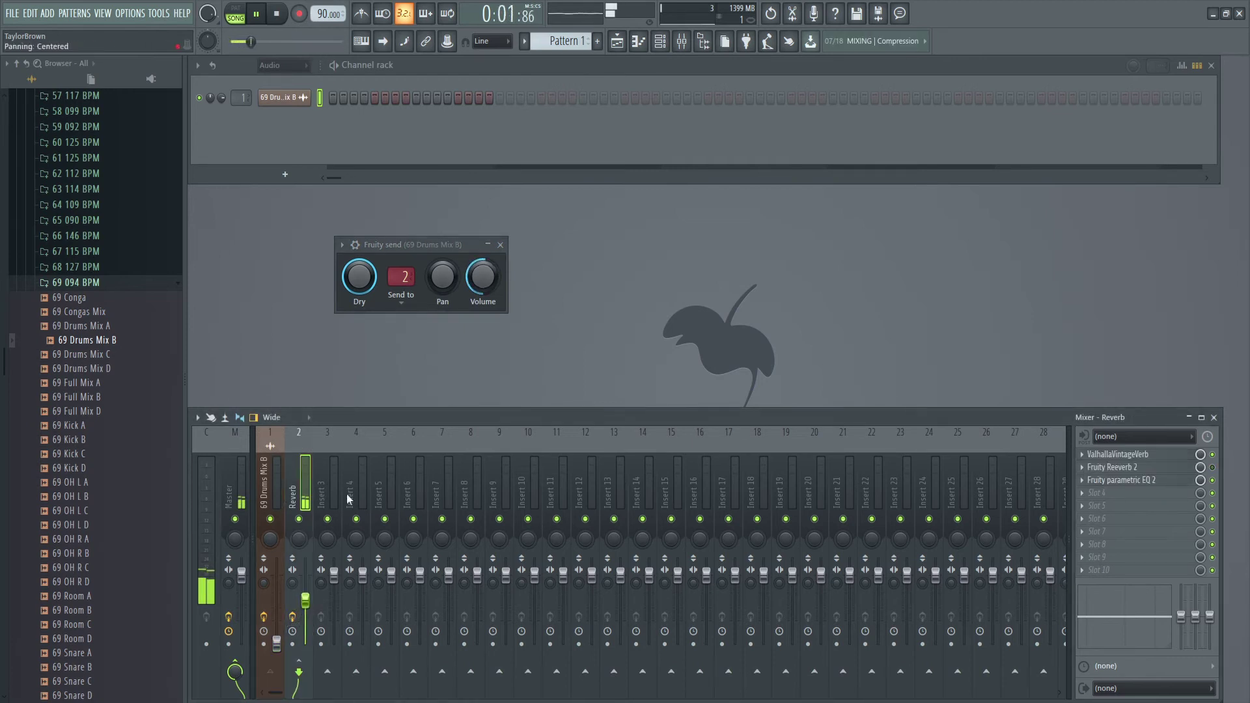
left_click(500, 245)
key("space")
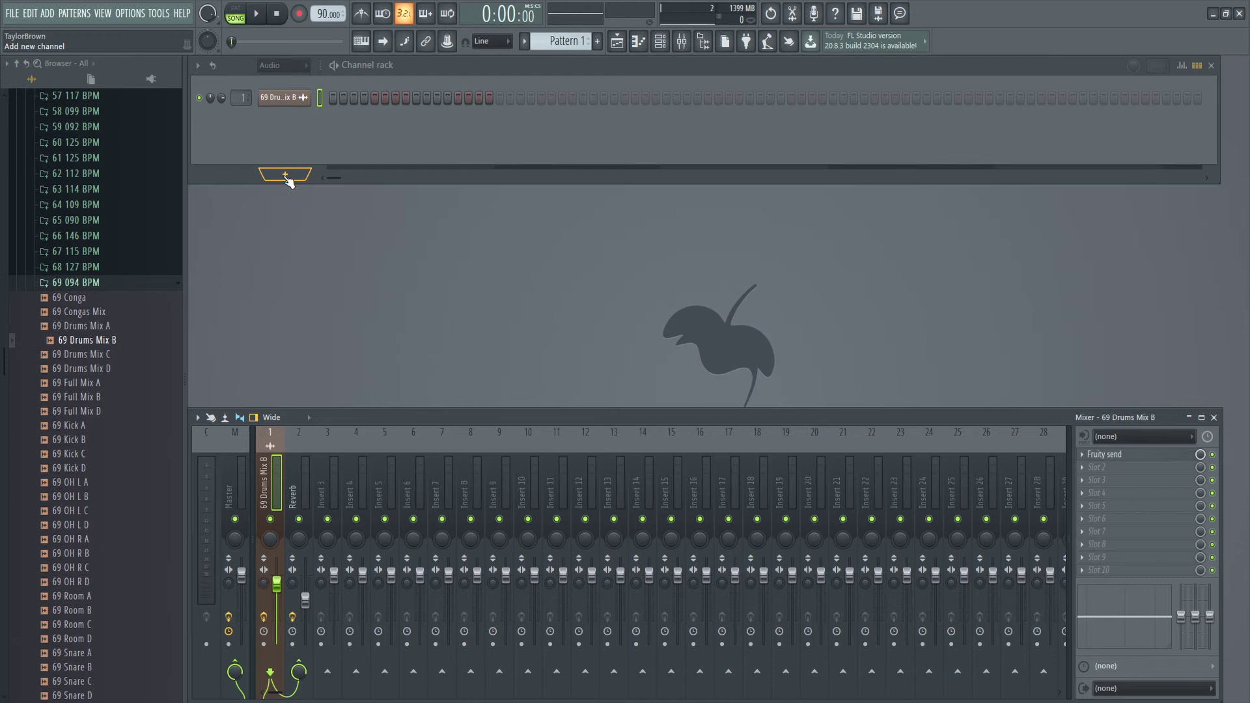
Step: Add a Kontakt instrument channel to the channel rack
left_click(301, 464)
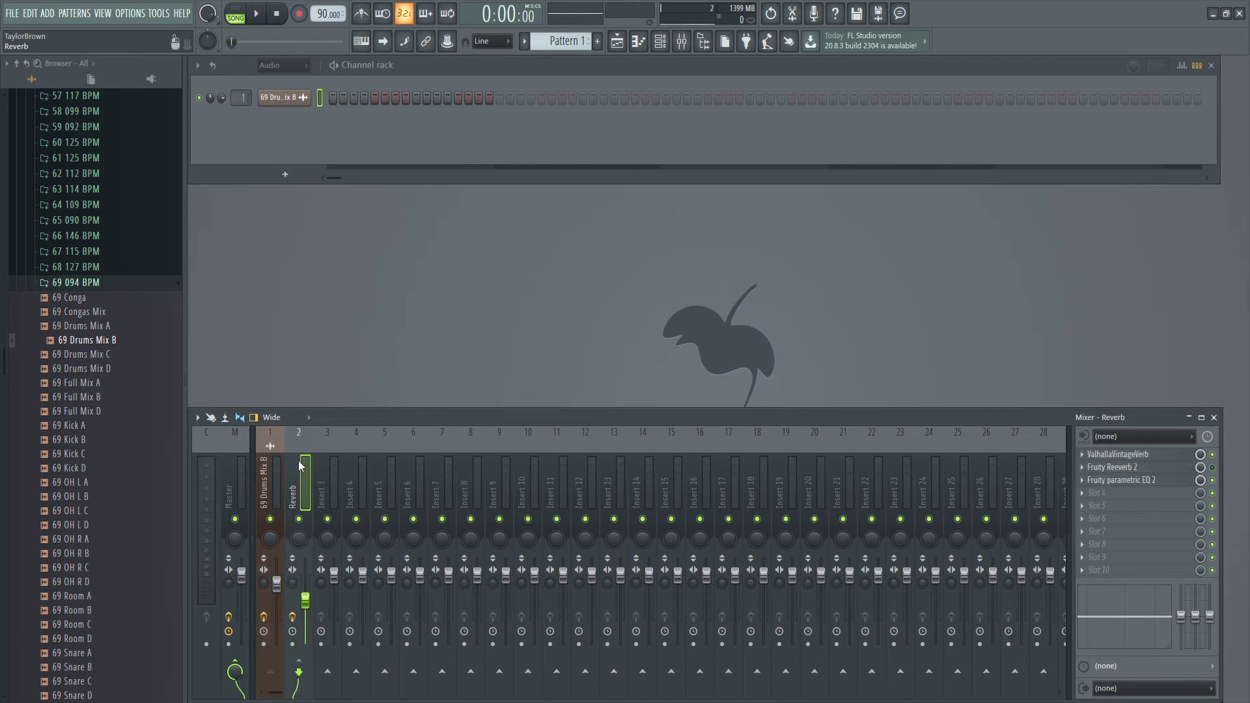
left_click(285, 174)
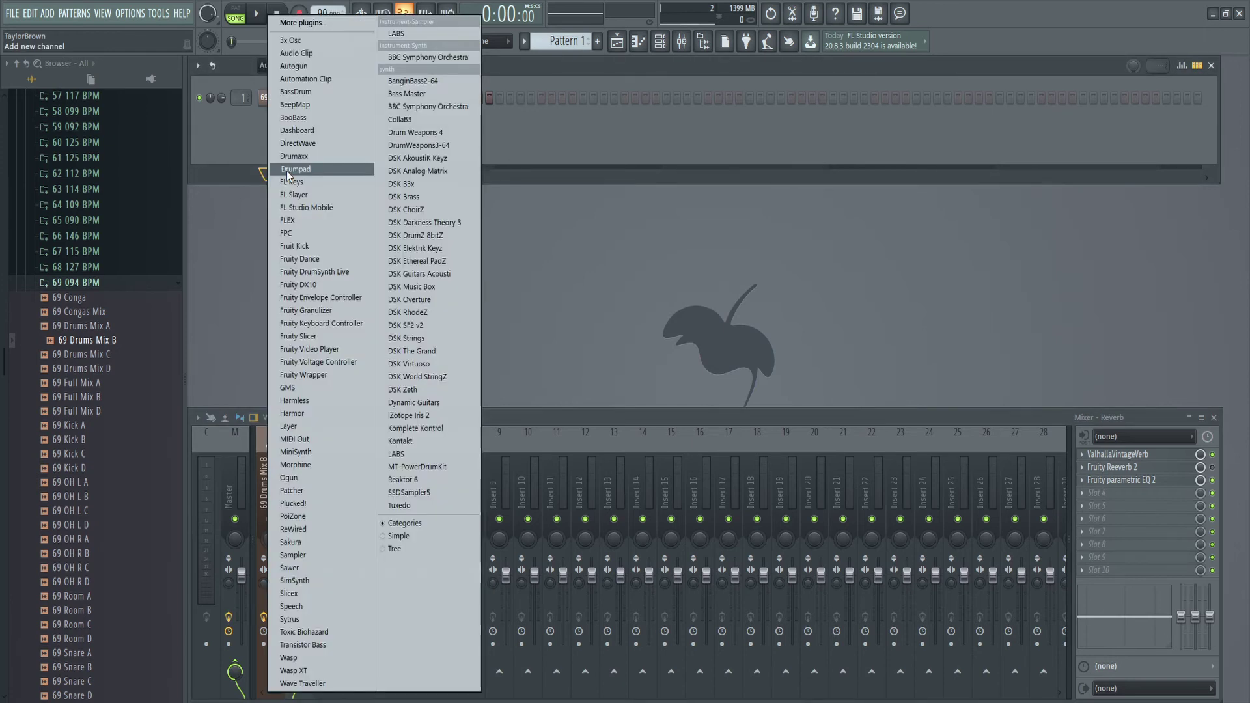
left_click(400, 441)
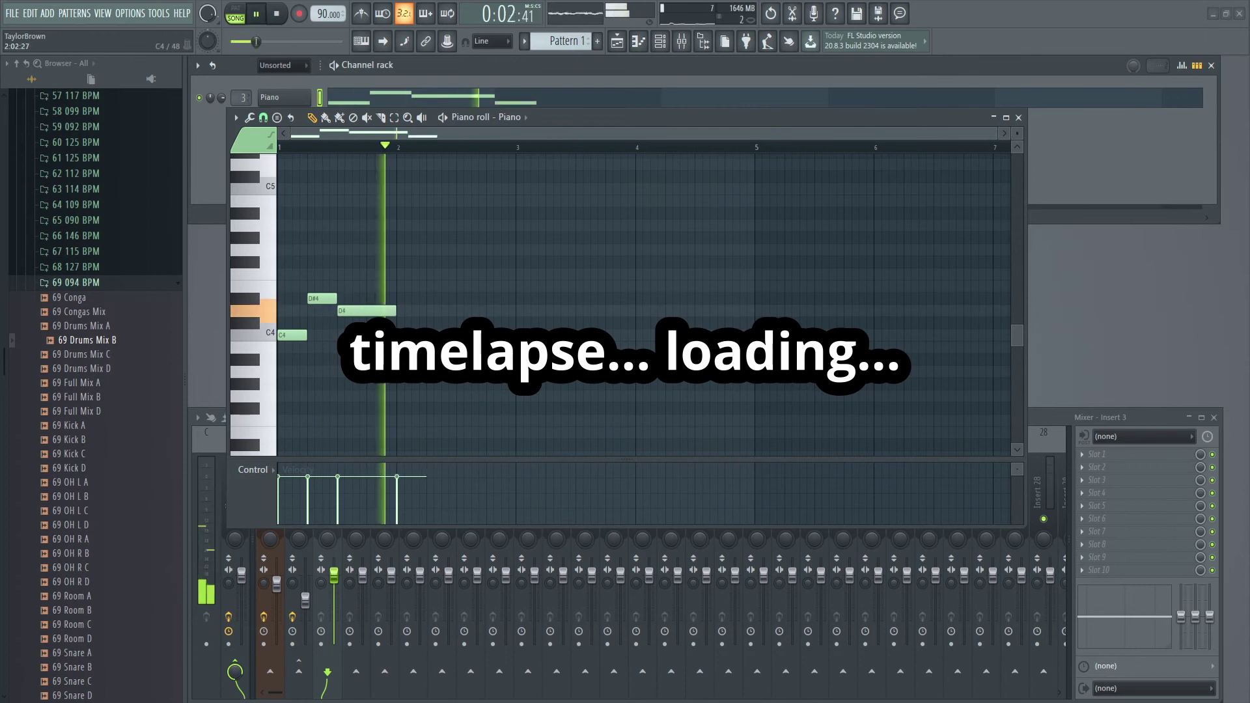
Step: Add D#4 and G4 notes in bar 2 of the Piano channel's melody and close the piano roll
left_click(441, 298)
left_click(464, 250)
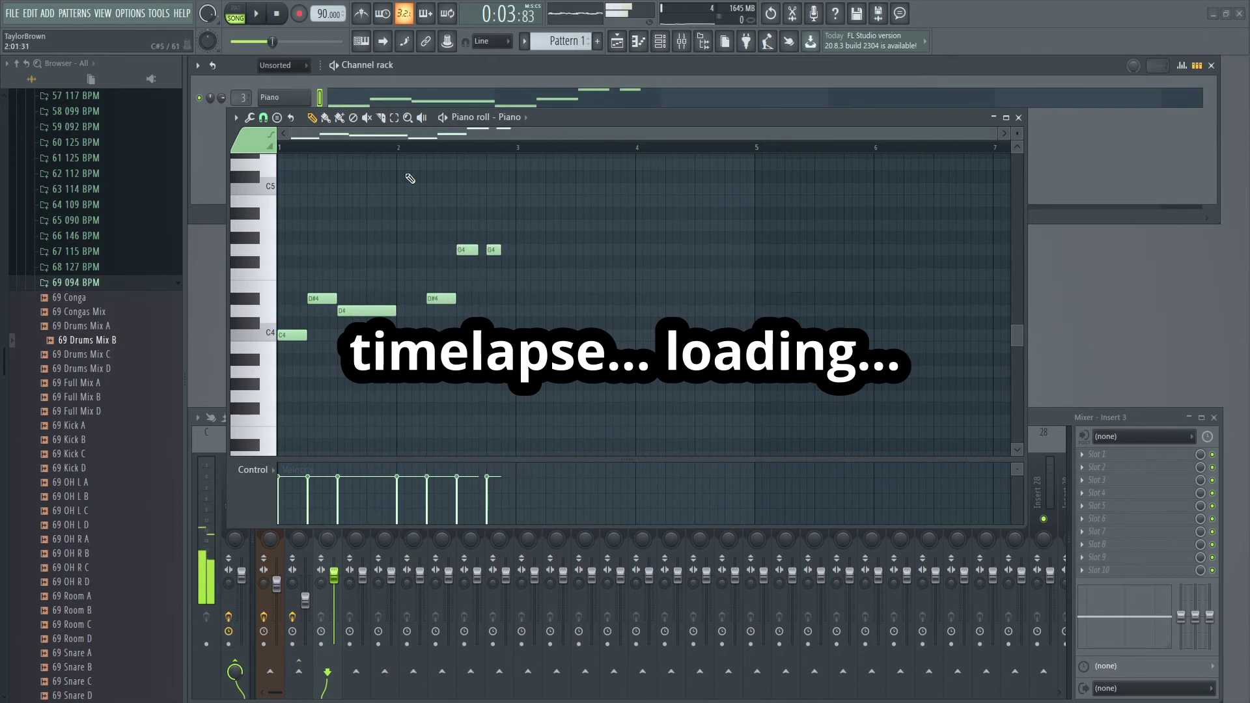
key("F7")
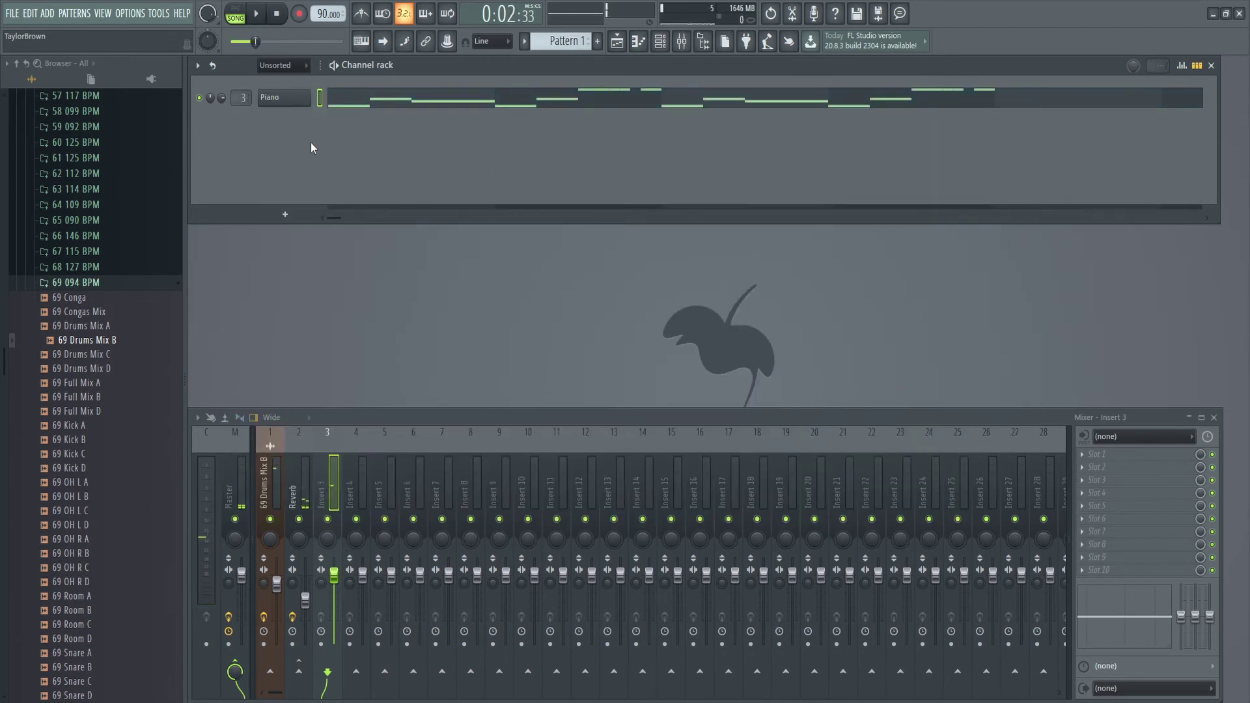
Step: Set the channel rack's display filter to All to list both the drum loop and the Piano channel
left_click(281, 99)
left_click(283, 65)
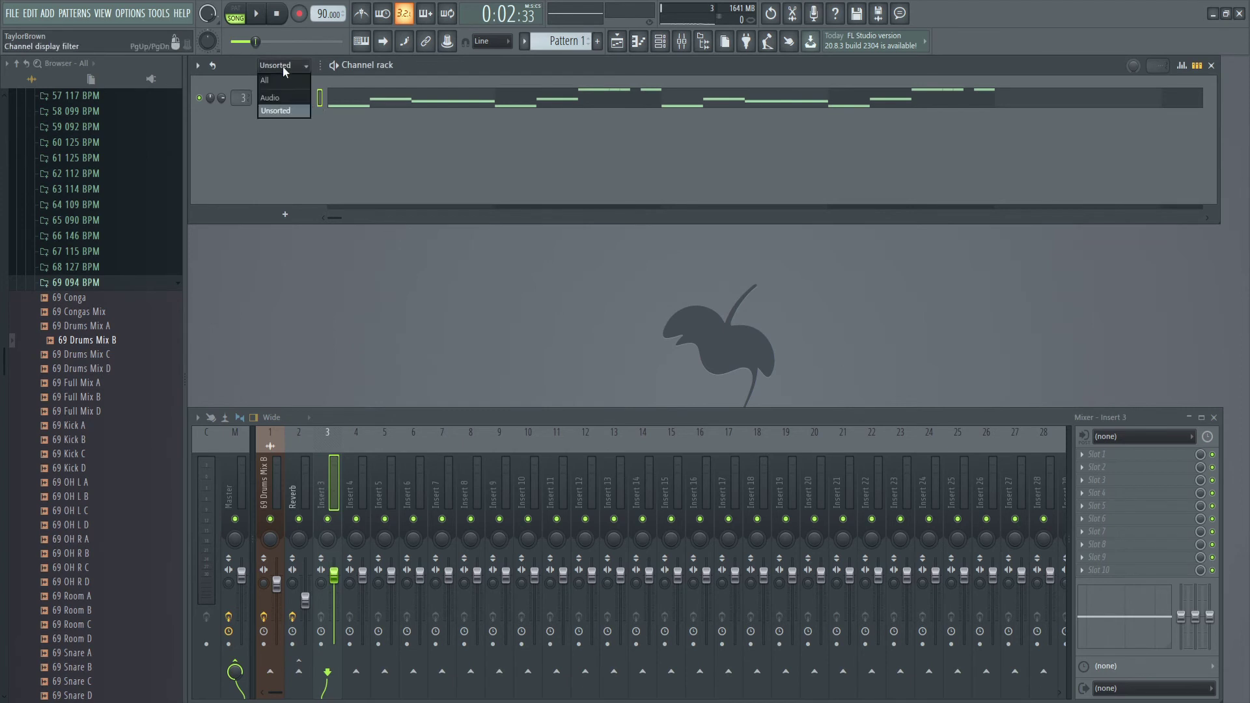
left_click(283, 80)
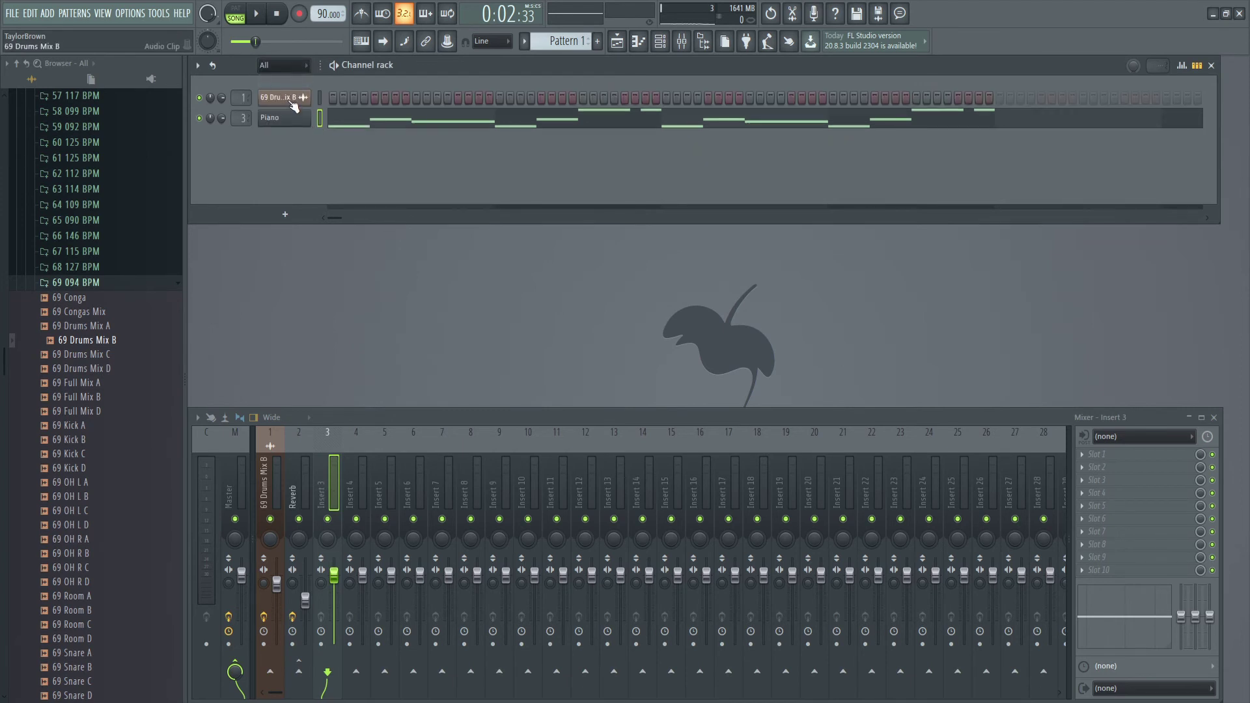
Step: Route the selected Piano channel to mixer track Insert 3
left_click(320, 117)
right_click(326, 489)
mouse_move(389, 459)
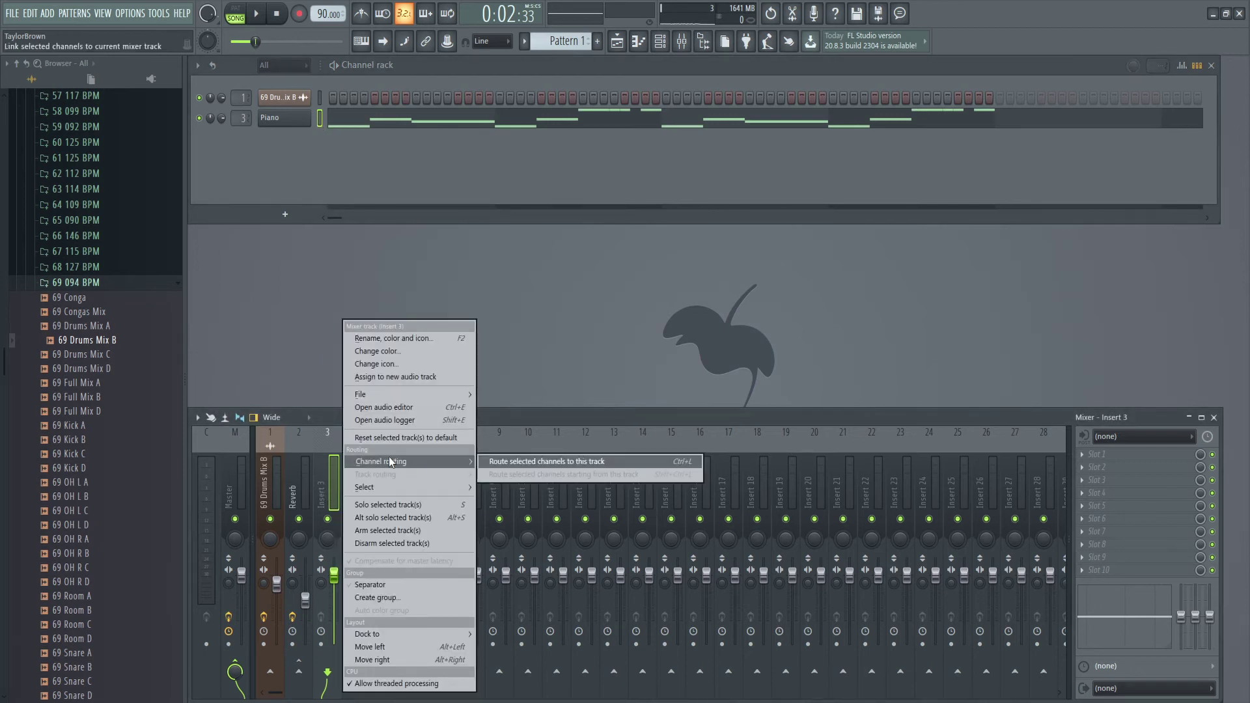
left_click(538, 467)
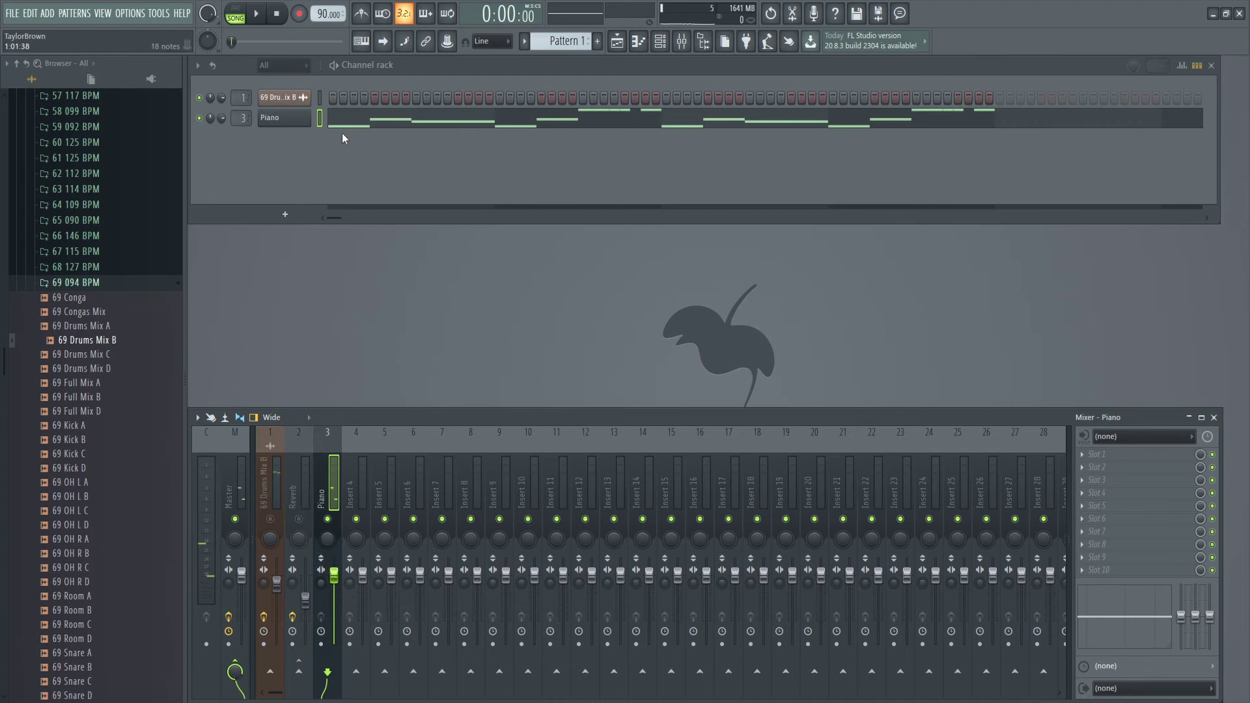
Step: Play the Piano melody in the piano roll and shorten its window to watch the mixer meters
left_click(413, 123)
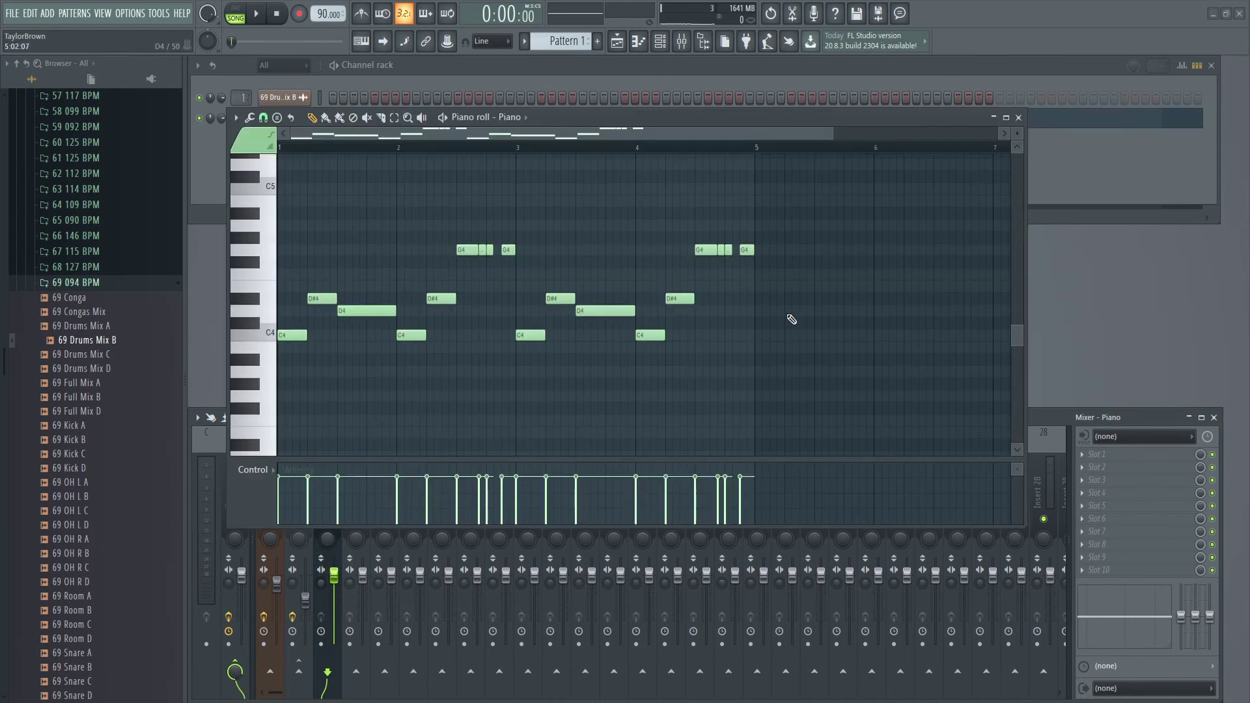
key("space")
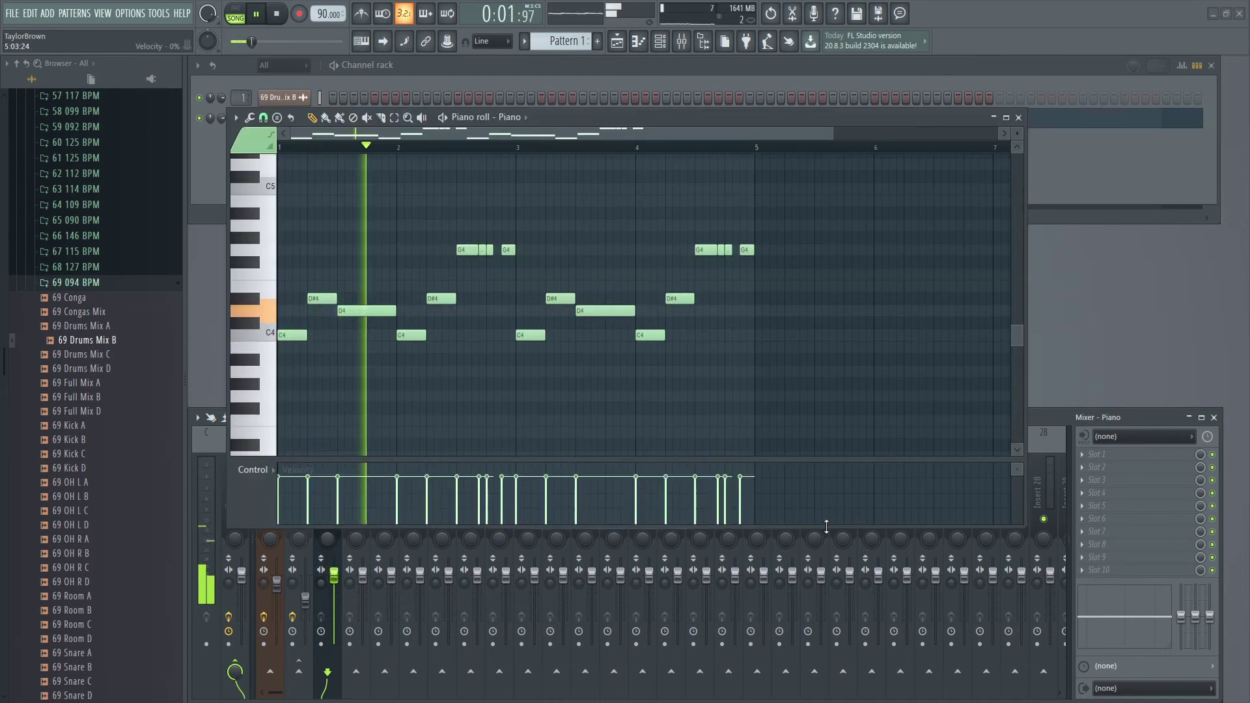
left_click_drag(827, 526, 826, 434)
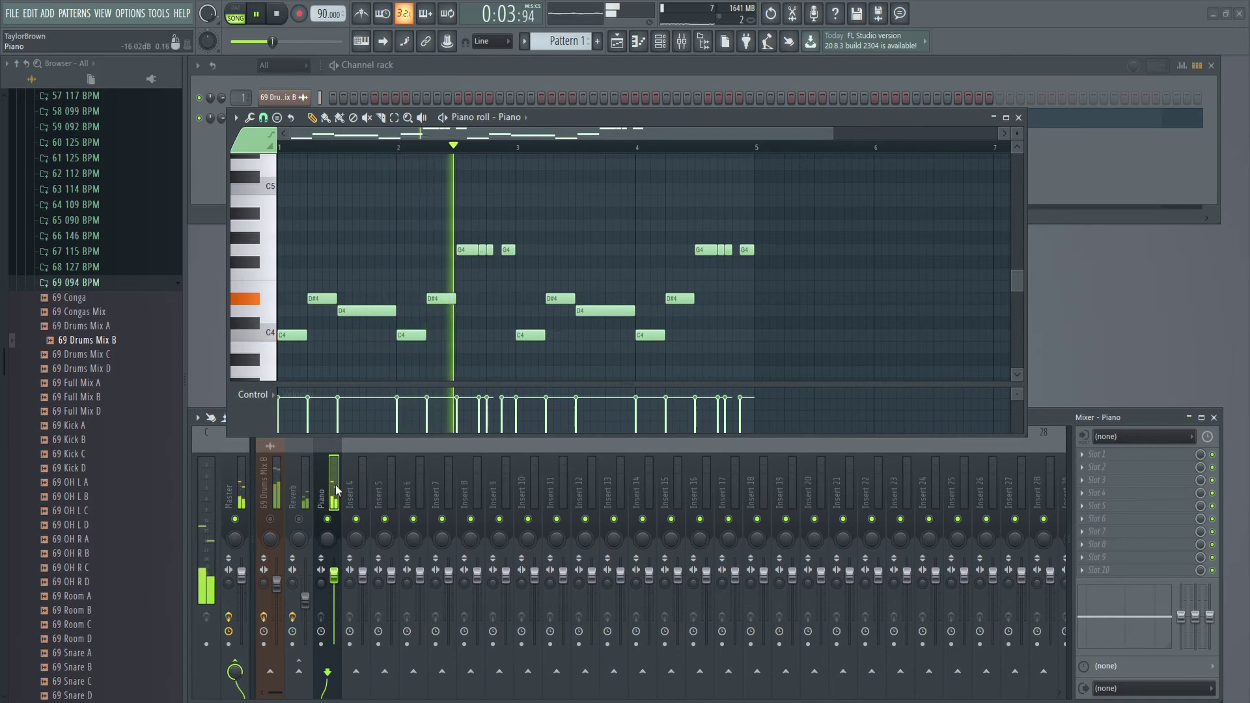
key("space")
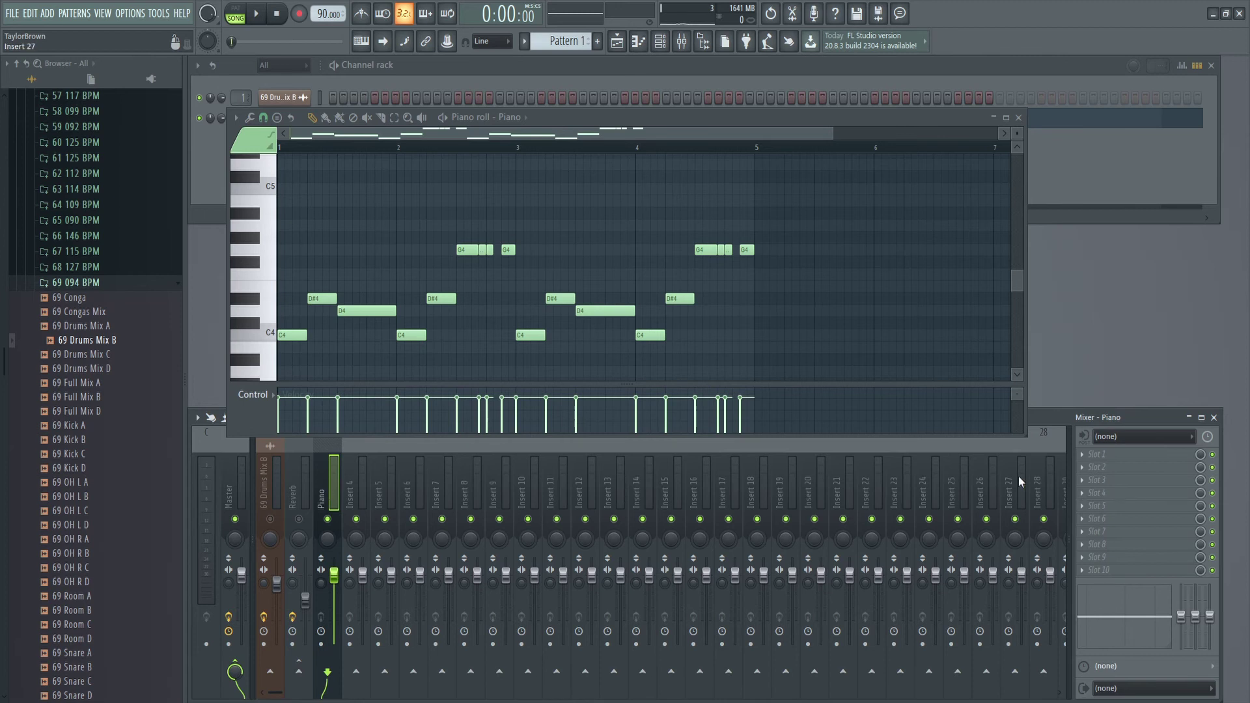
Step: Load Fruity Send into effect slot 1 of the Piano track, close the piano roll and move the send window clear
left_click(1082, 454)
left_click(838, 576)
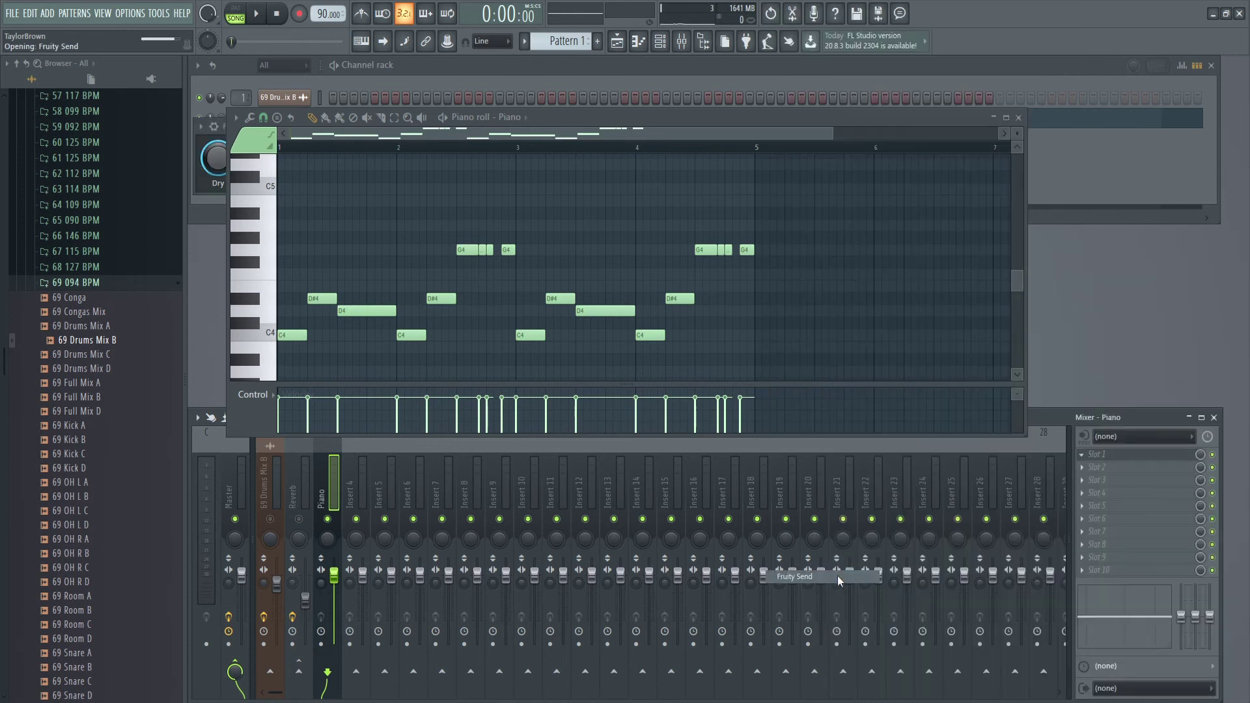
left_click(1018, 117)
left_click_drag(329, 128, 565, 222)
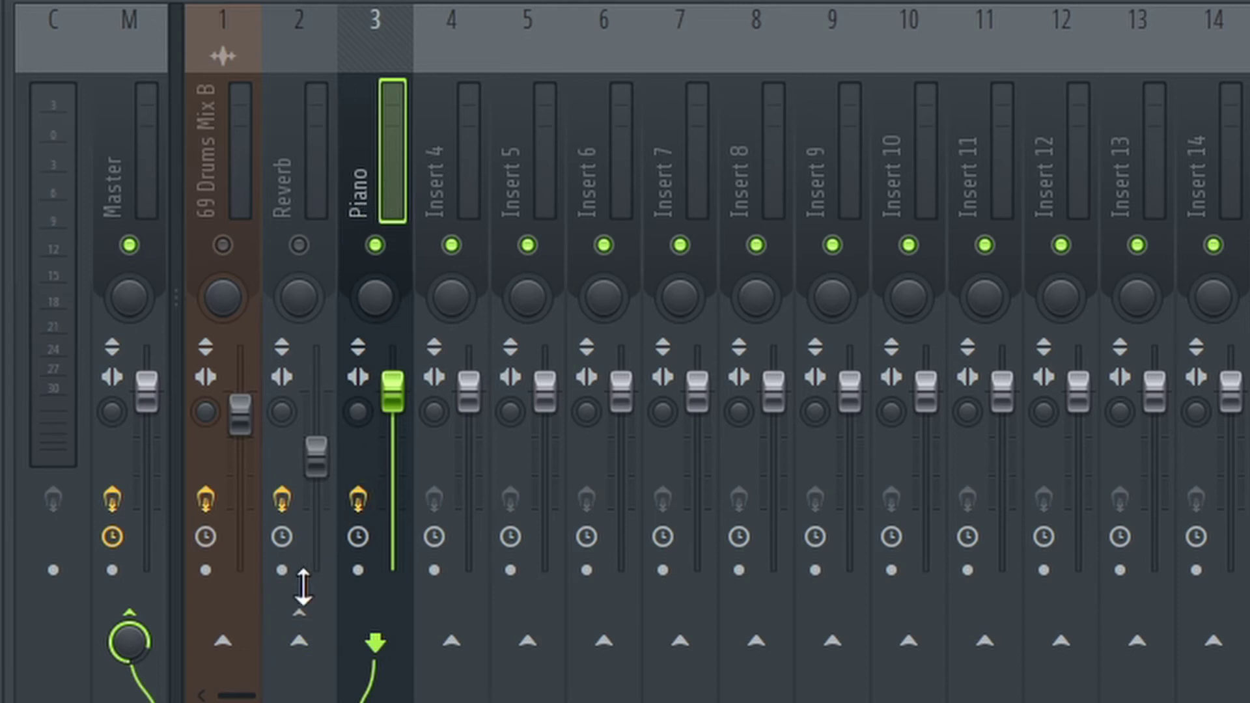
Step: Route the Piano track to the Reverb track and choose Reverb as Fruity Send's destination
left_click(303, 641)
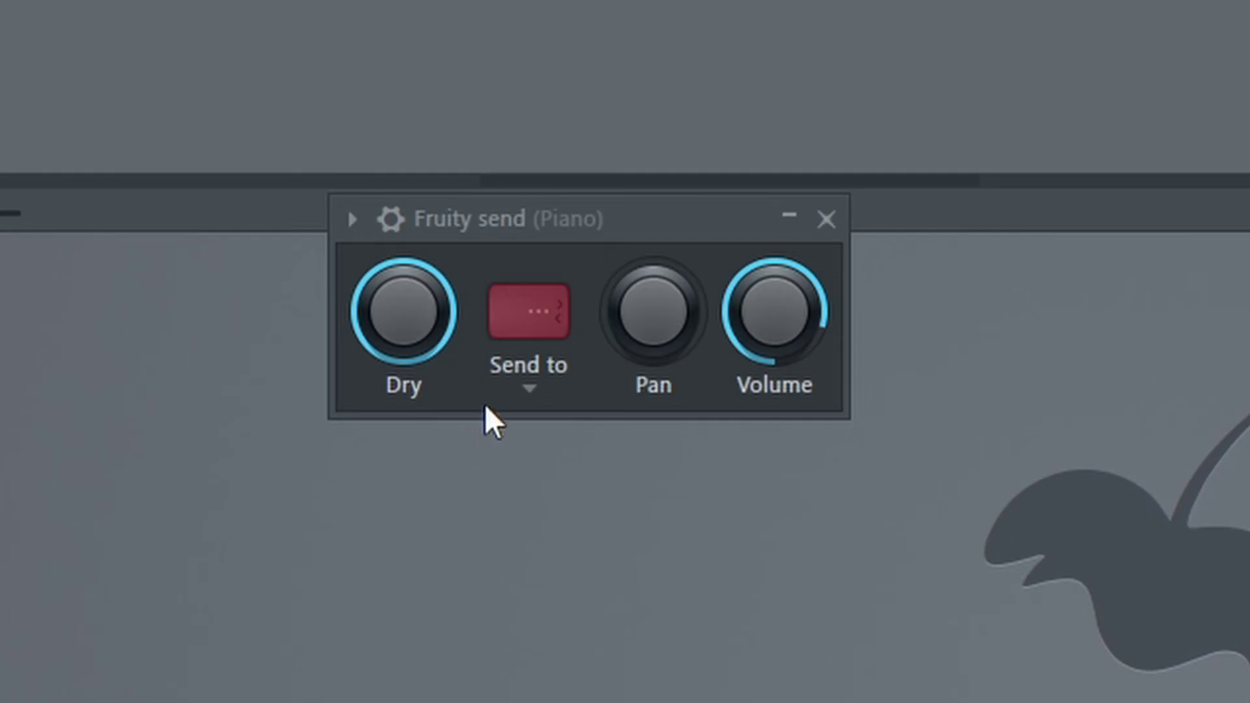
left_click(529, 381)
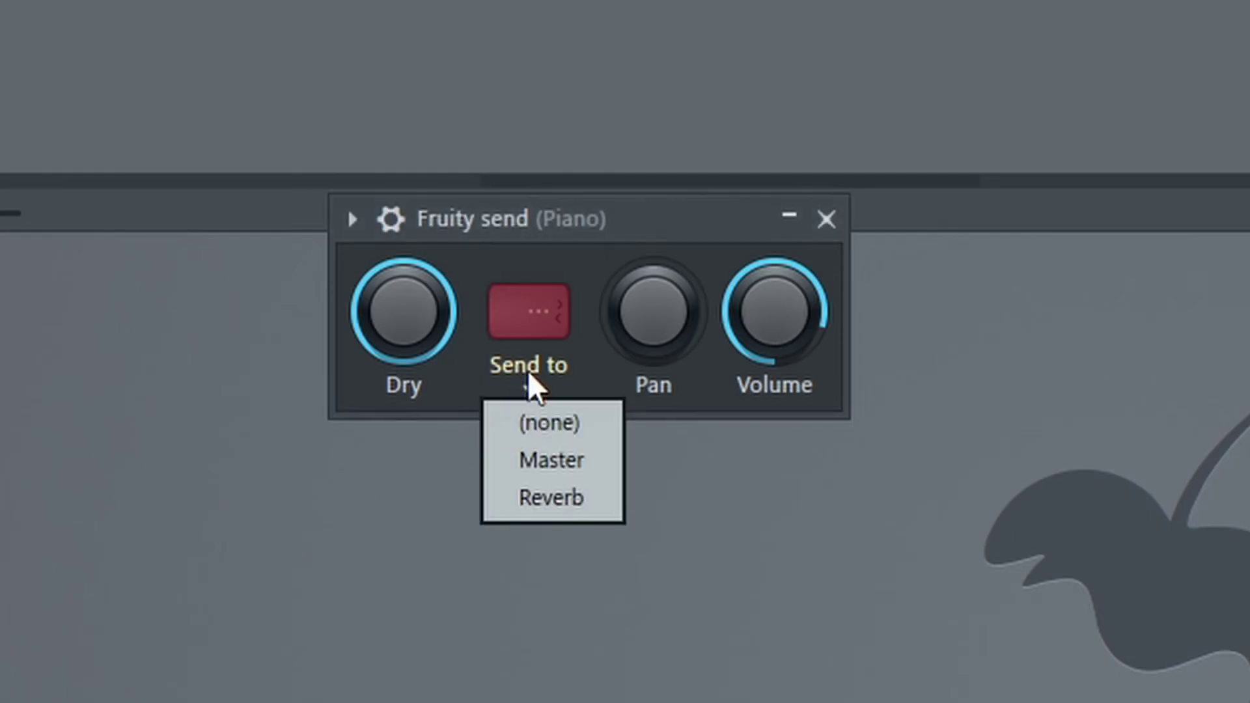
left_click(558, 503)
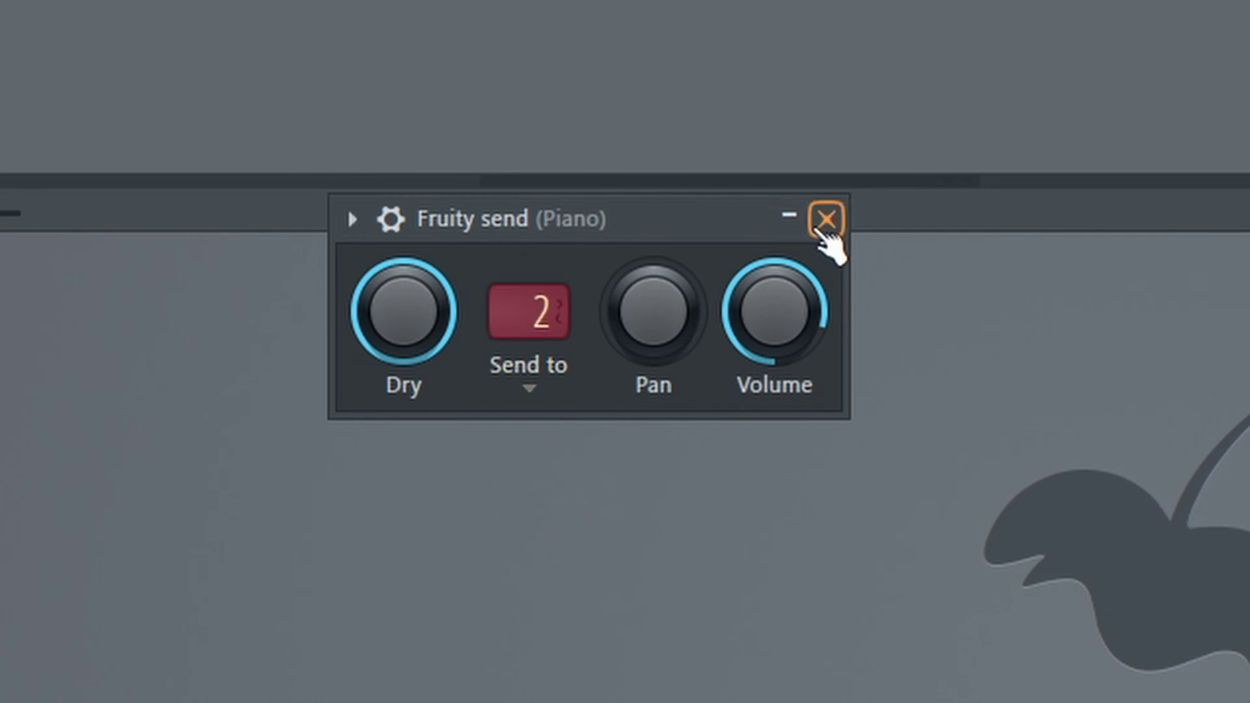
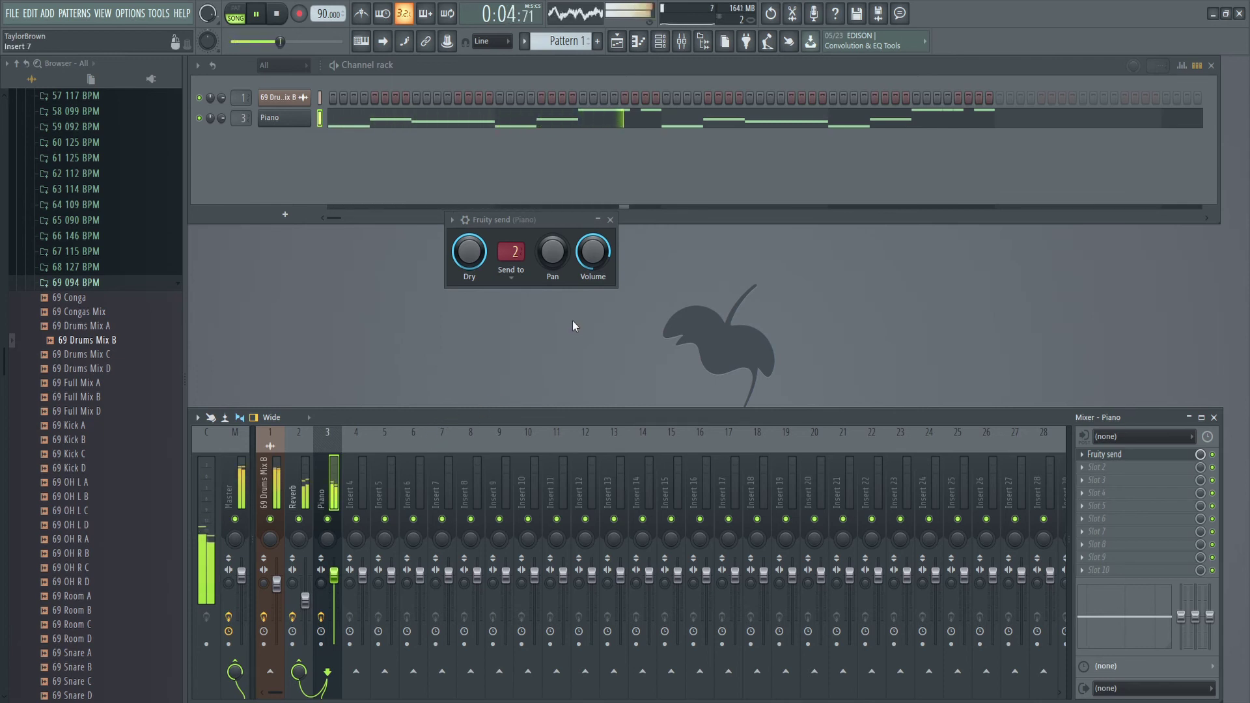
Step: Play the loop while sweeping the Piano's Fruity Send volume from minimum to maximum, leave it at about half and stop playback
key("space")
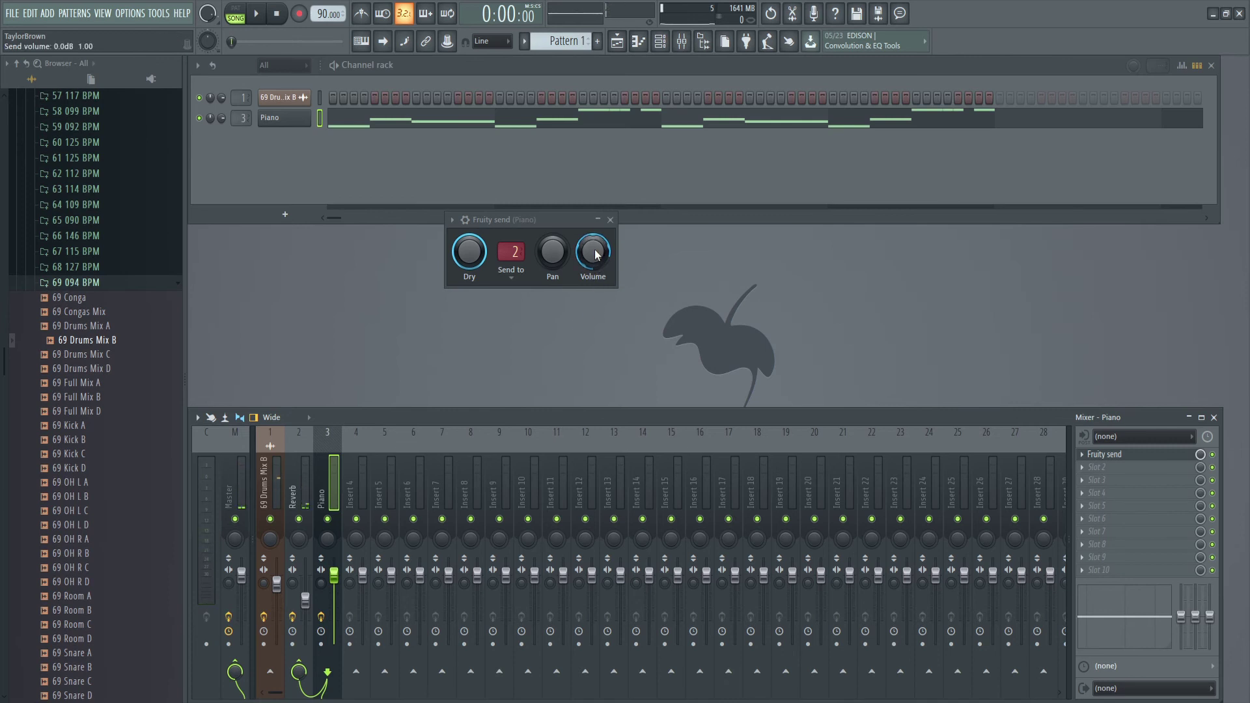
key("space")
left_click_drag(595, 250, 598, 253)
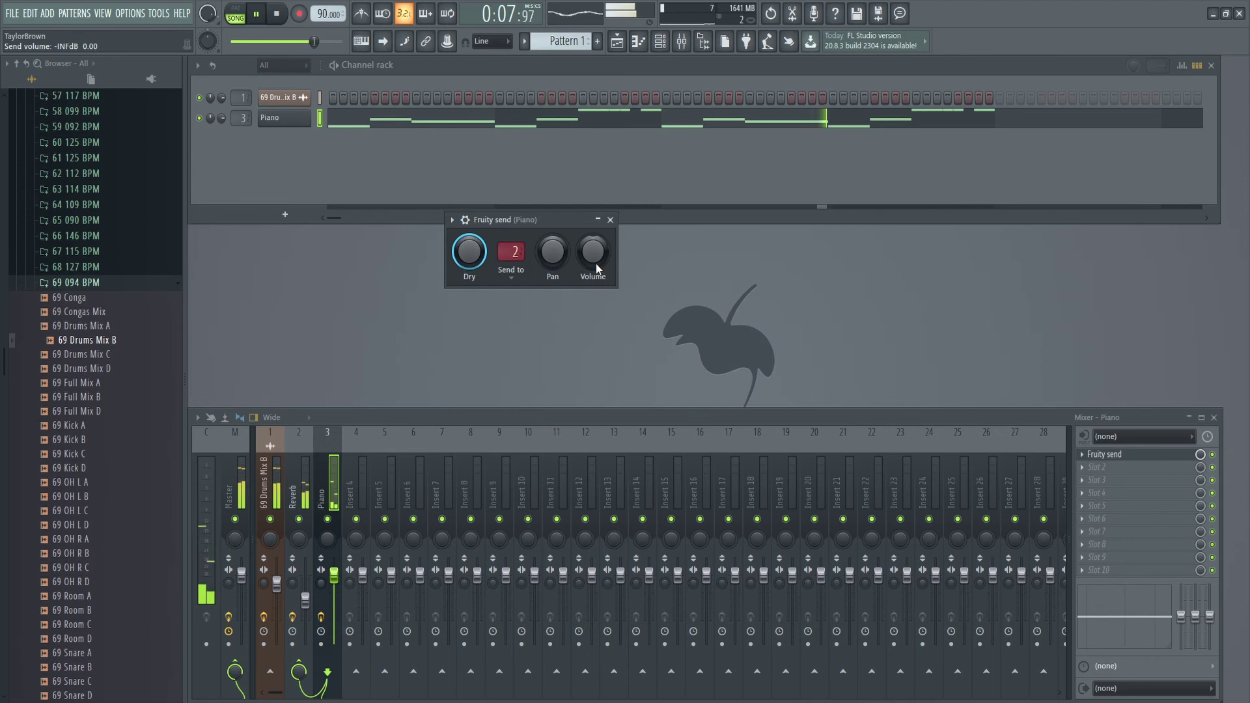
left_click_drag(597, 265, 596, 196)
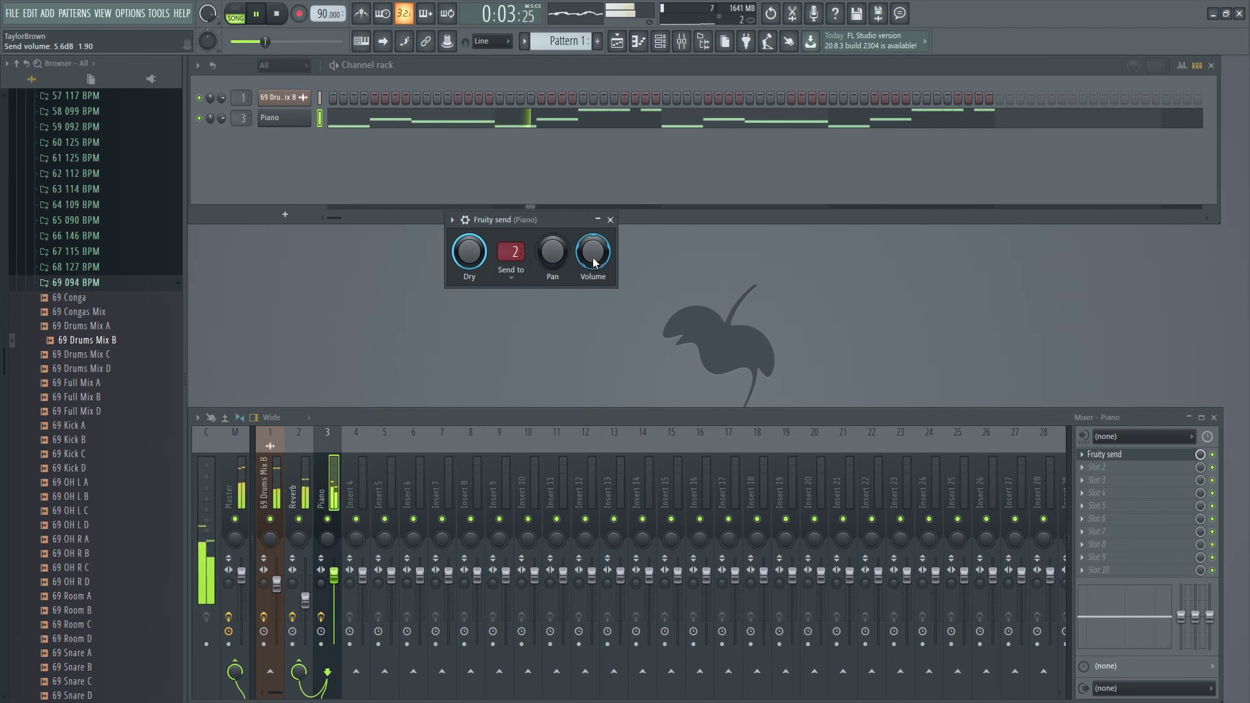
left_click_drag(591, 266, 591, 290)
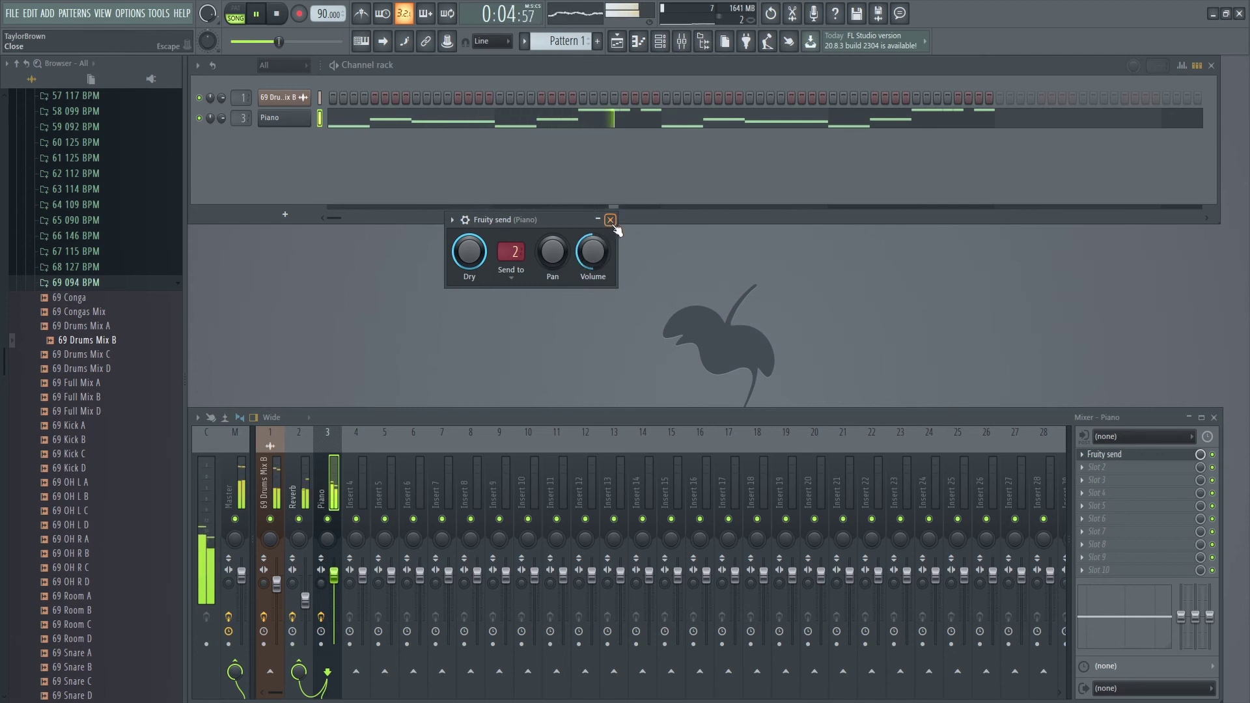
key("space")
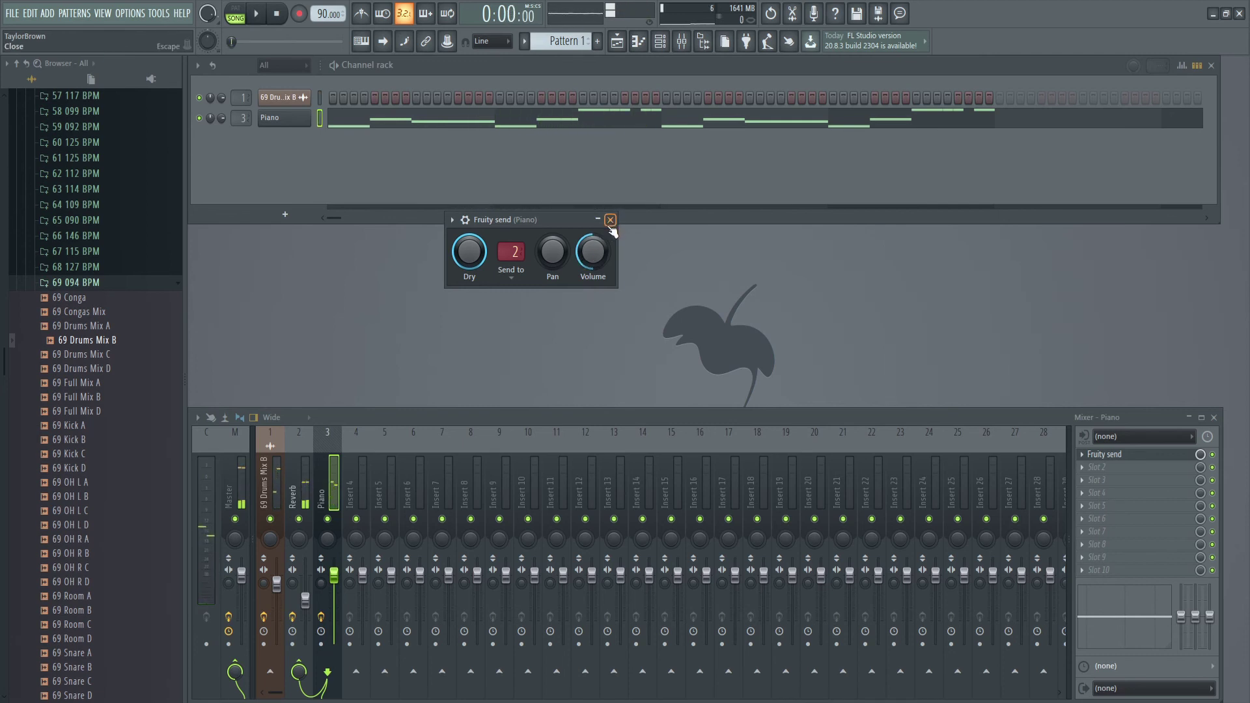